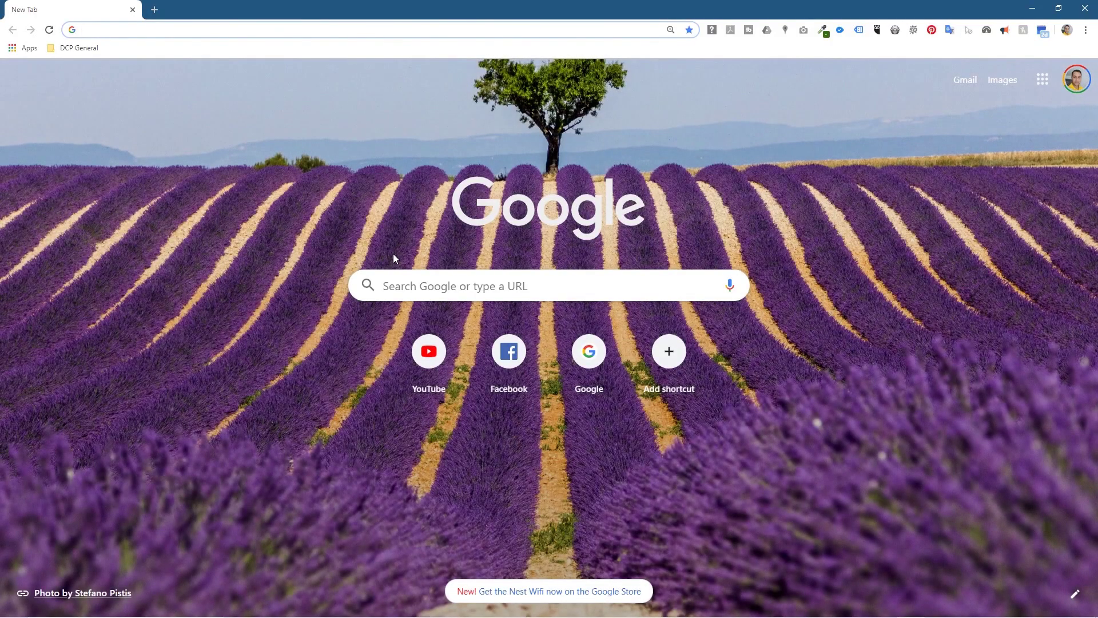
Search Google for 'gimp' and open the gimp.org downloads page.
click(403, 274)
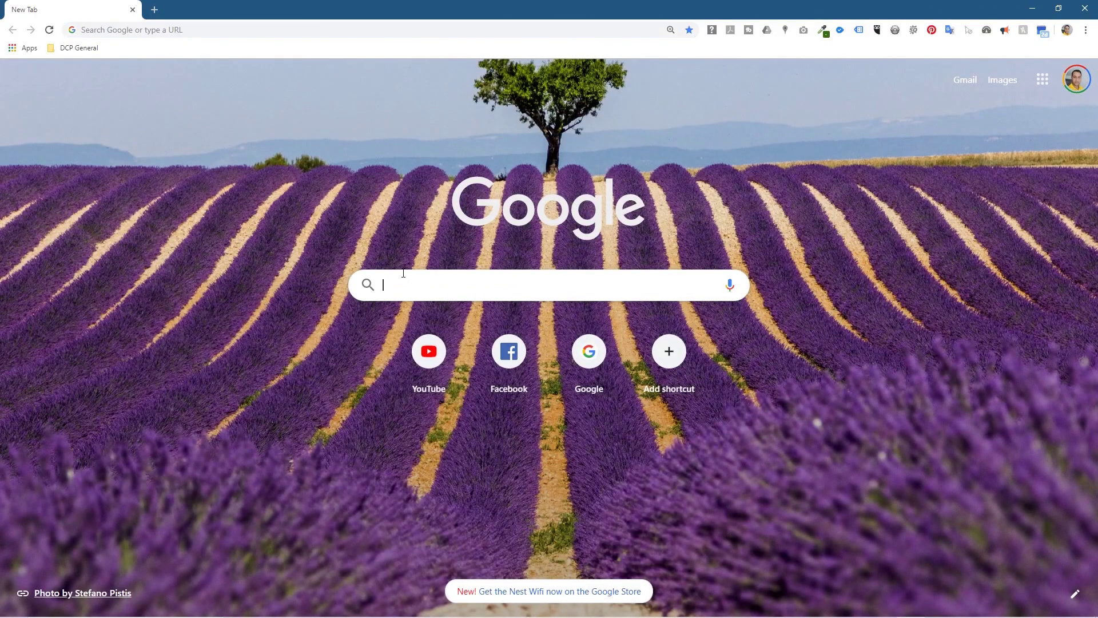
text(gimp)
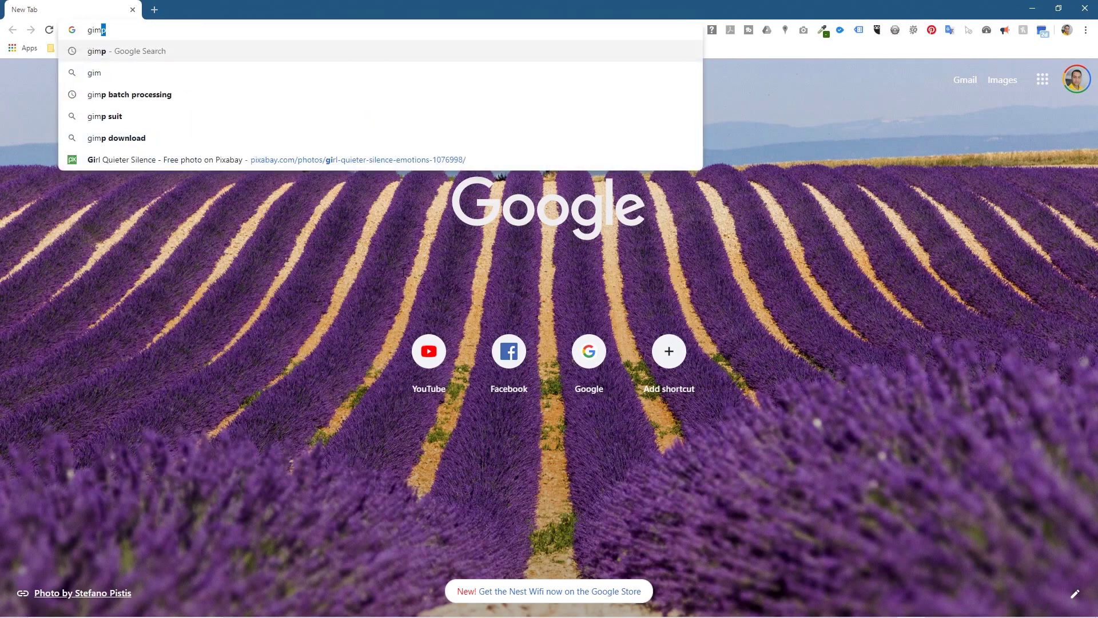
key(Return)
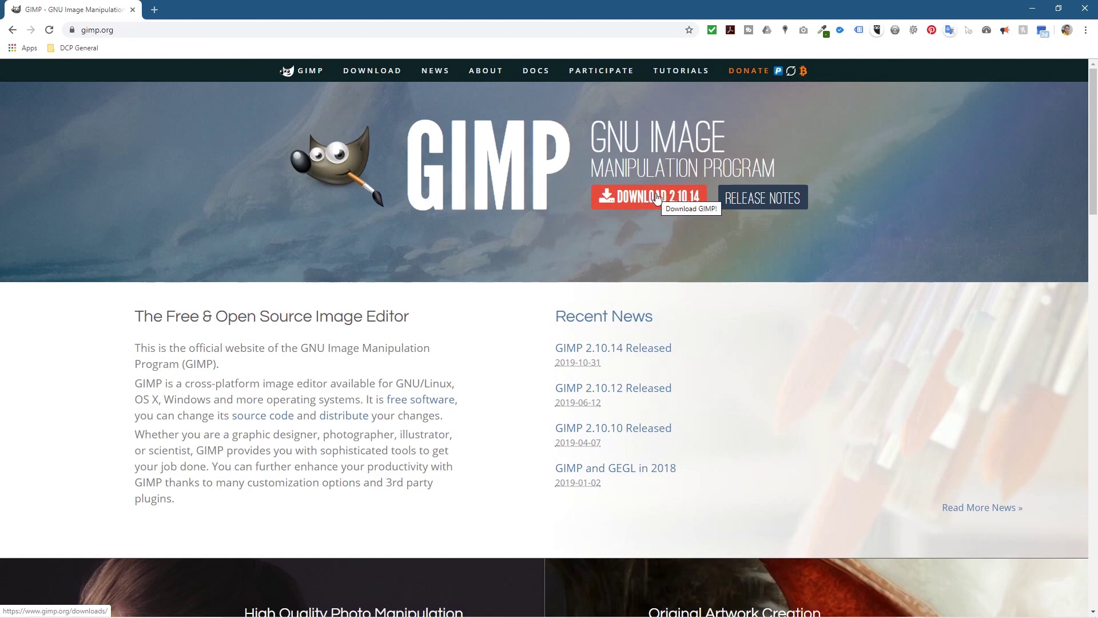
click(657, 197)
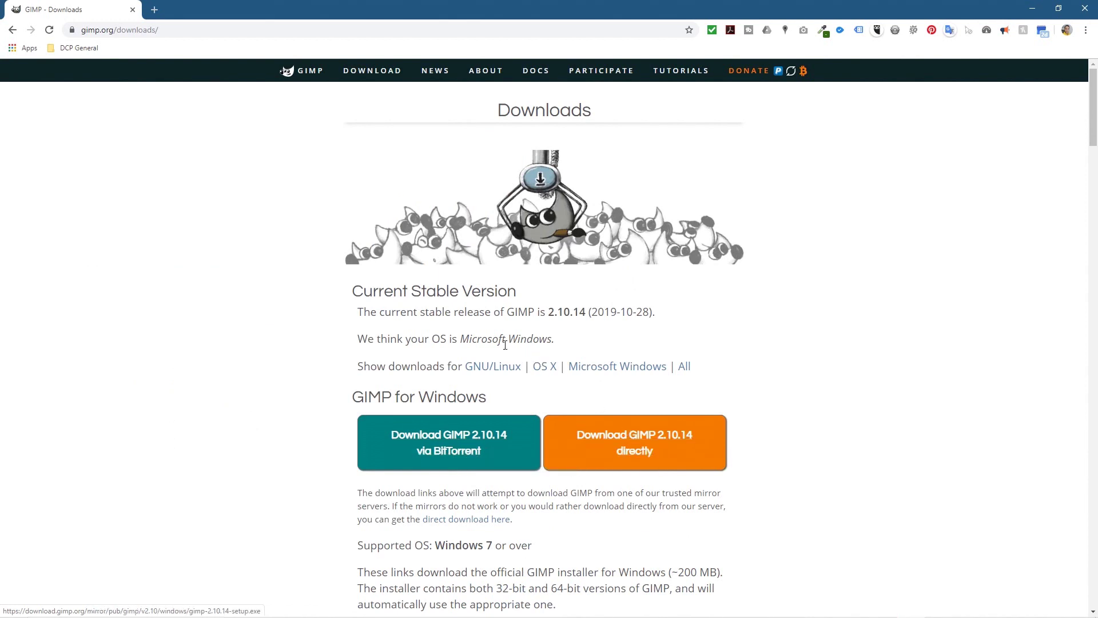
Compare the OS X, GNU/Linux and Windows download options on the downloads page.
drag(360, 366, 446, 368)
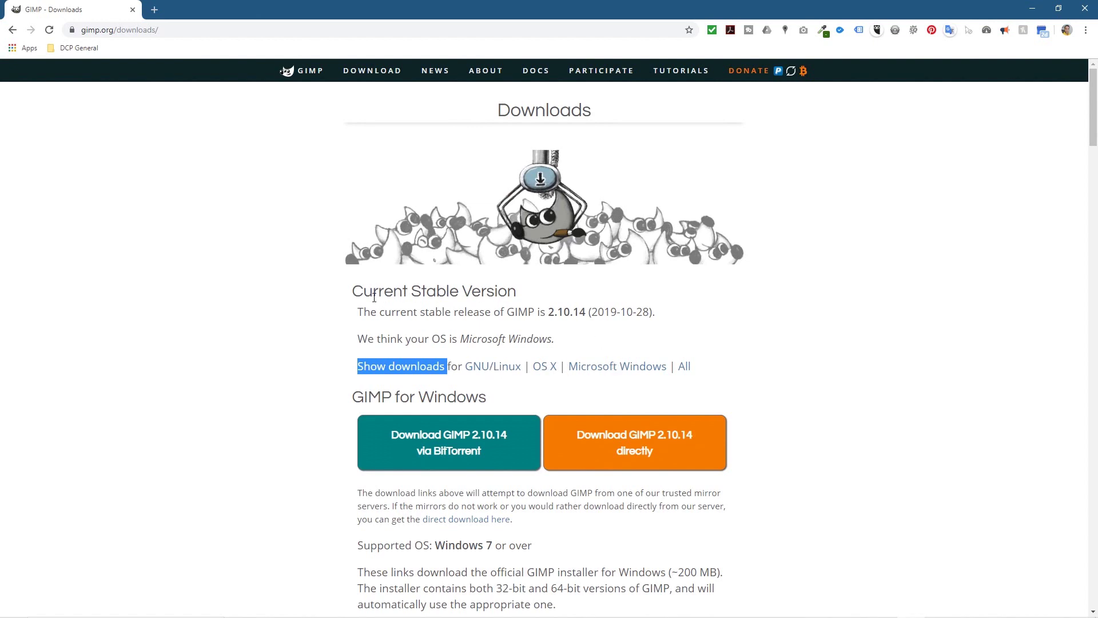
drag(363, 342, 567, 339)
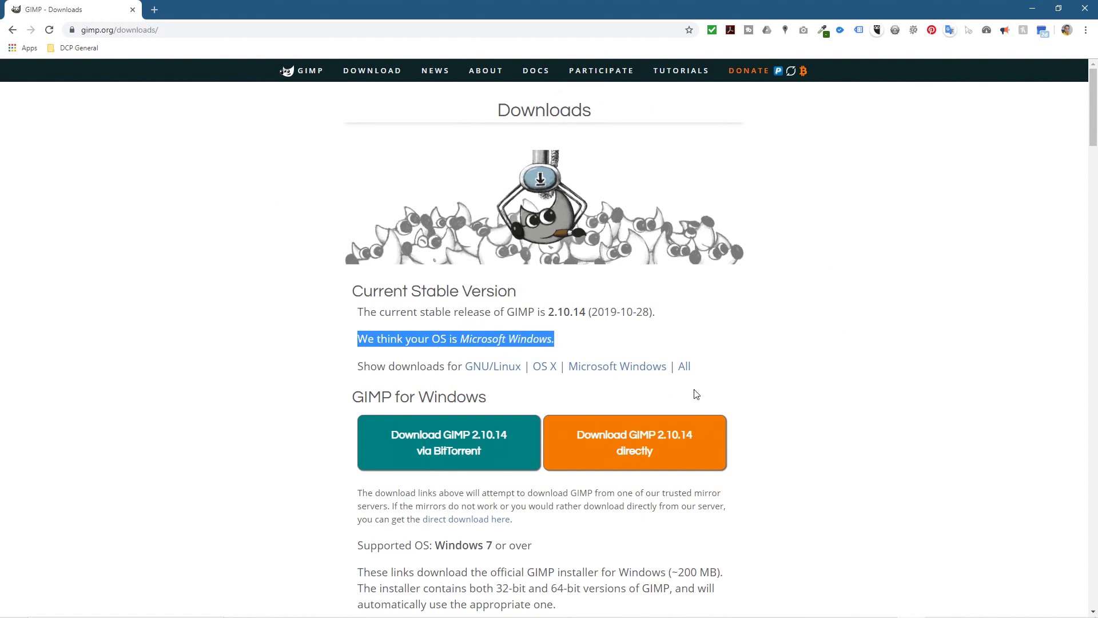
click(544, 369)
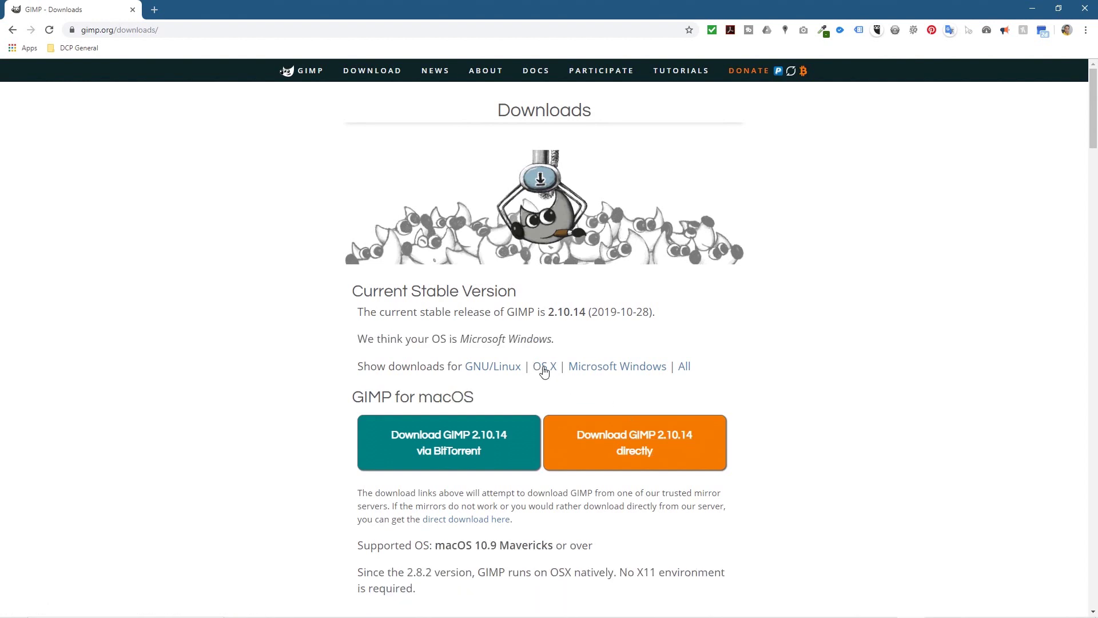
click(495, 371)
click(545, 375)
click(619, 373)
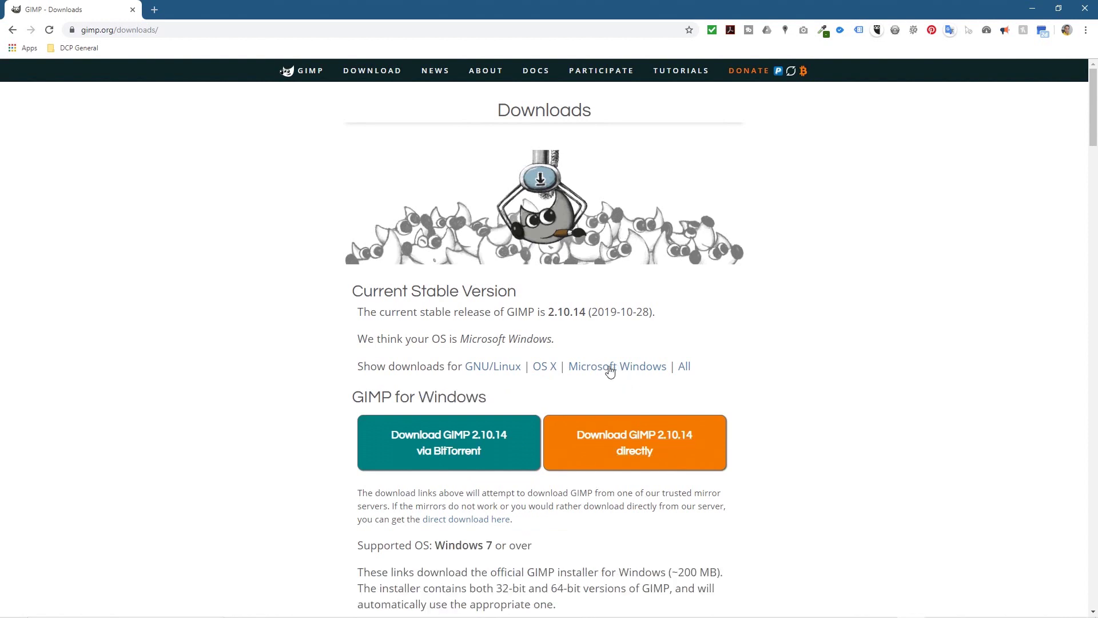
Download the GIMP 2.10.14 Windows installer directly and snap Chrome to the left half.
drag(587, 369, 647, 369)
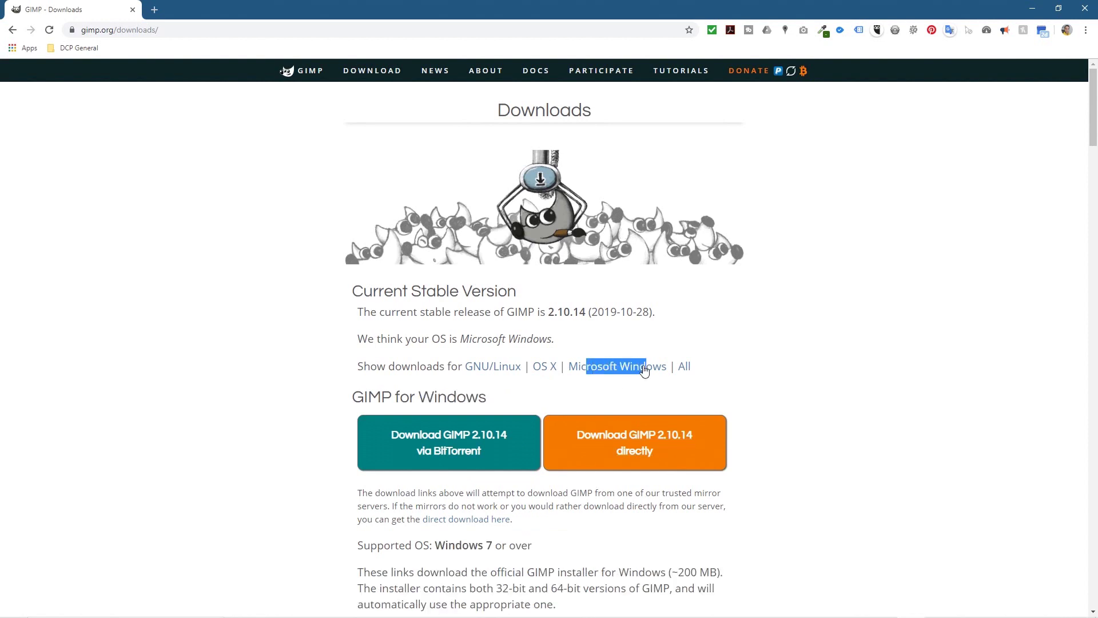
click(639, 441)
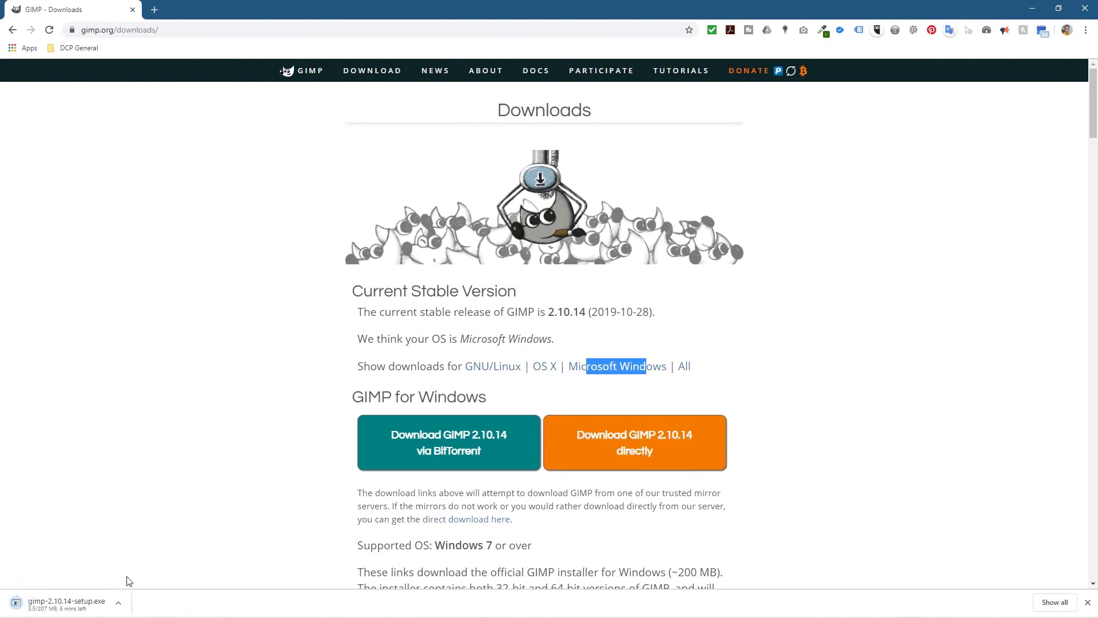
drag(626, 6, 3, 115)
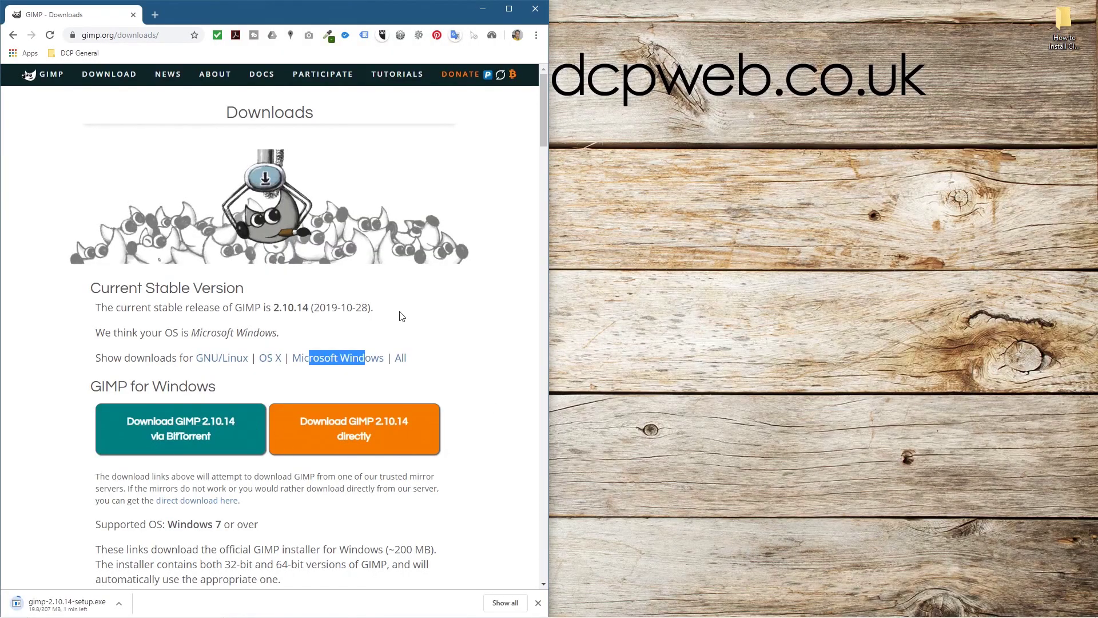
Skim the GIMP 2.10 release notes, then return home and open 'GIMP 2.10.14 Released'.
click(495, 140)
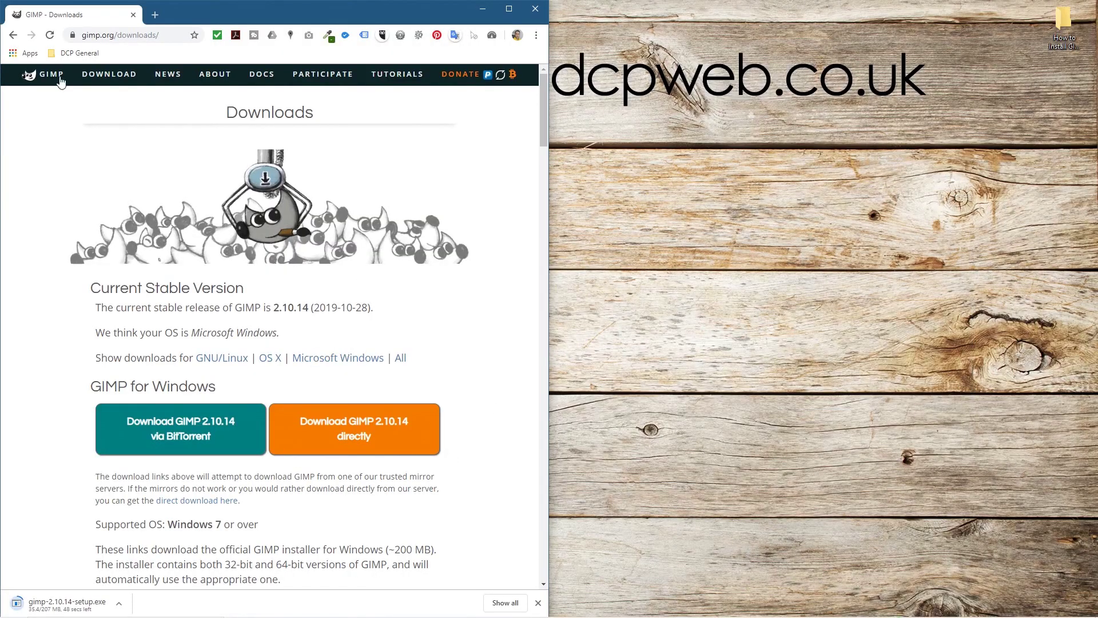
click(50, 74)
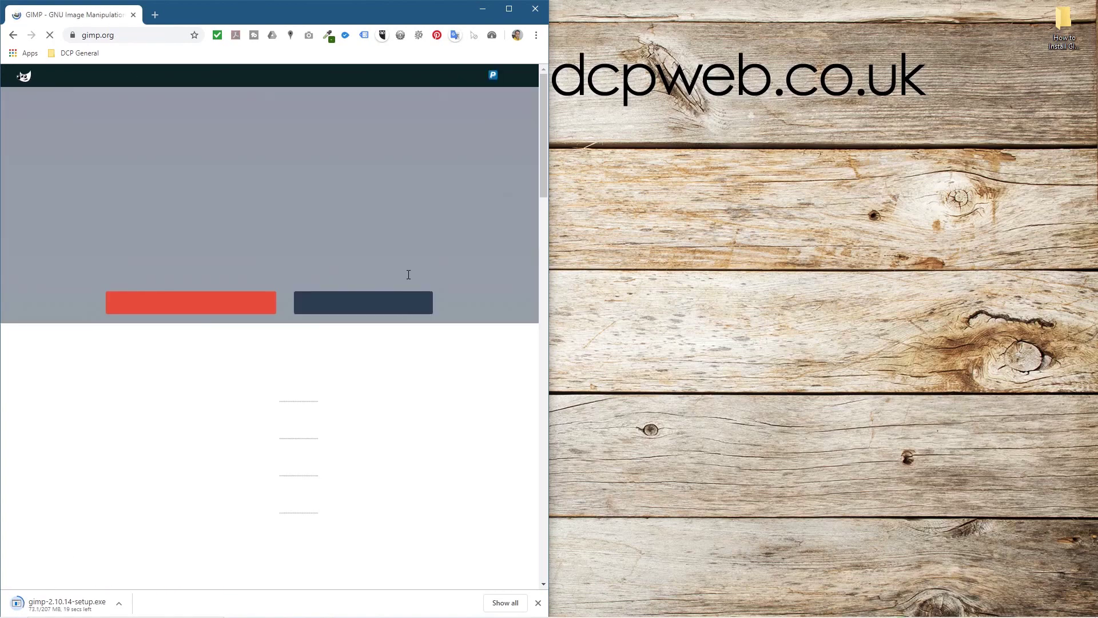
click(361, 302)
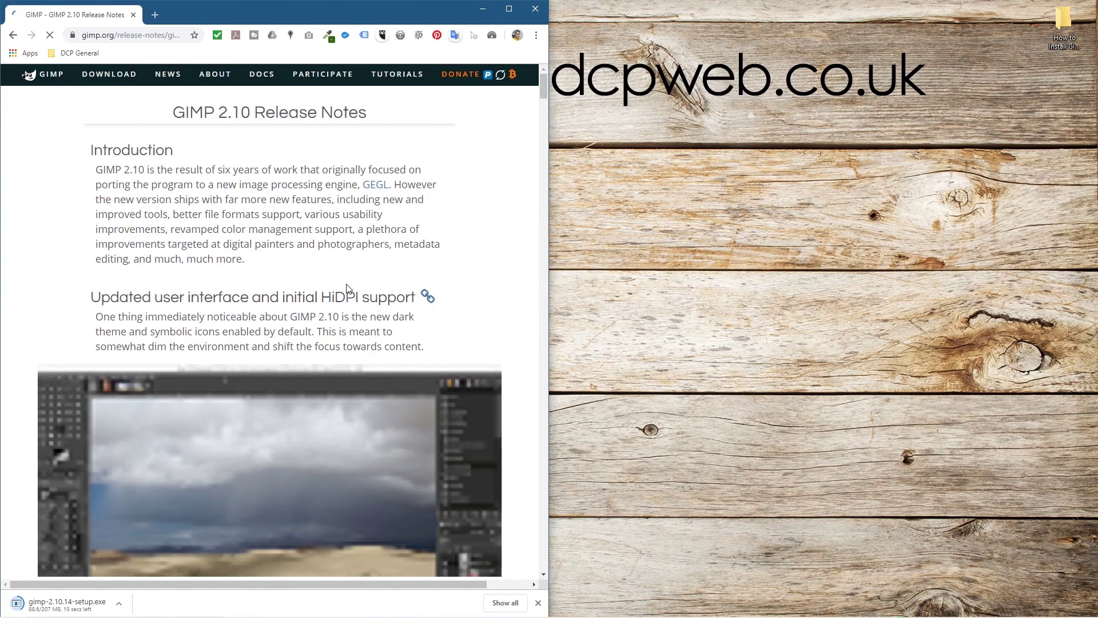
scroll(354, 295, down, 5)
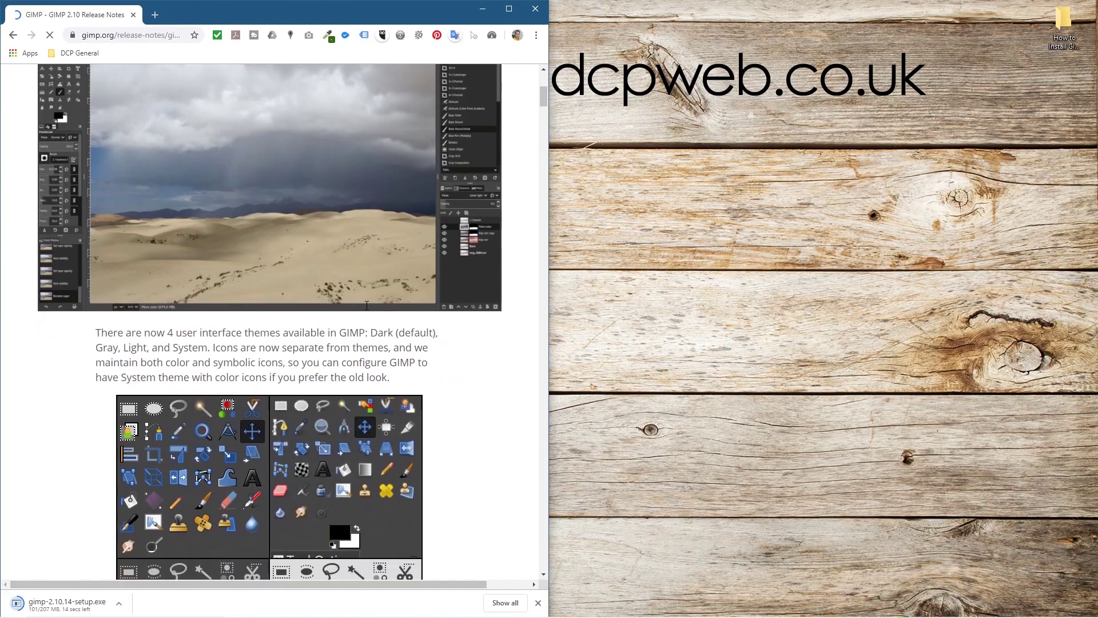
scroll(367, 305, down, 20)
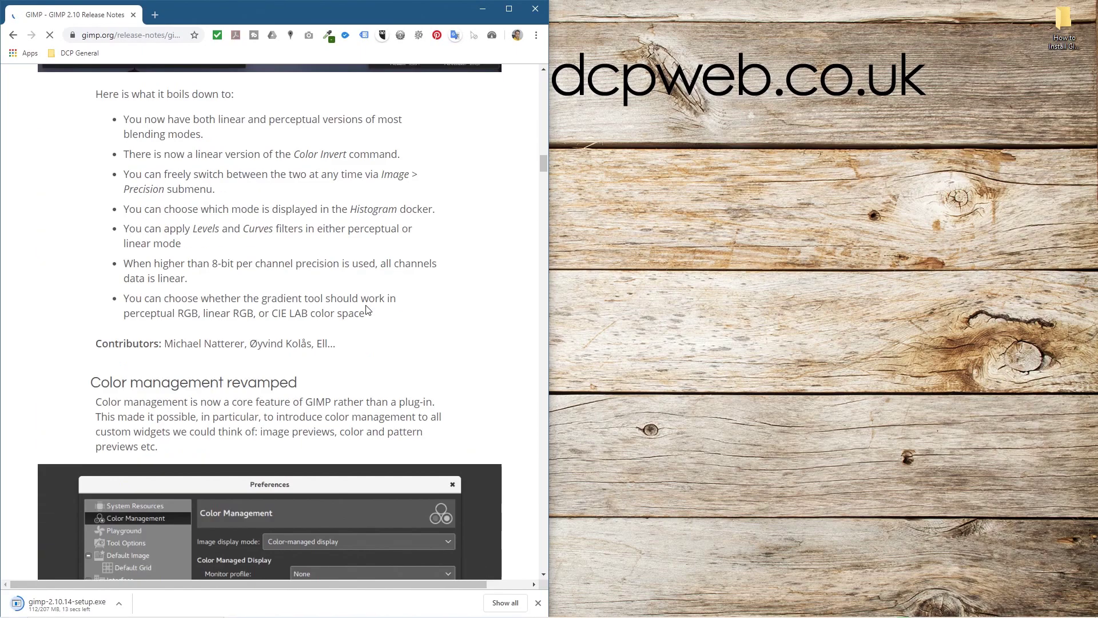
scroll(368, 309, up, 20)
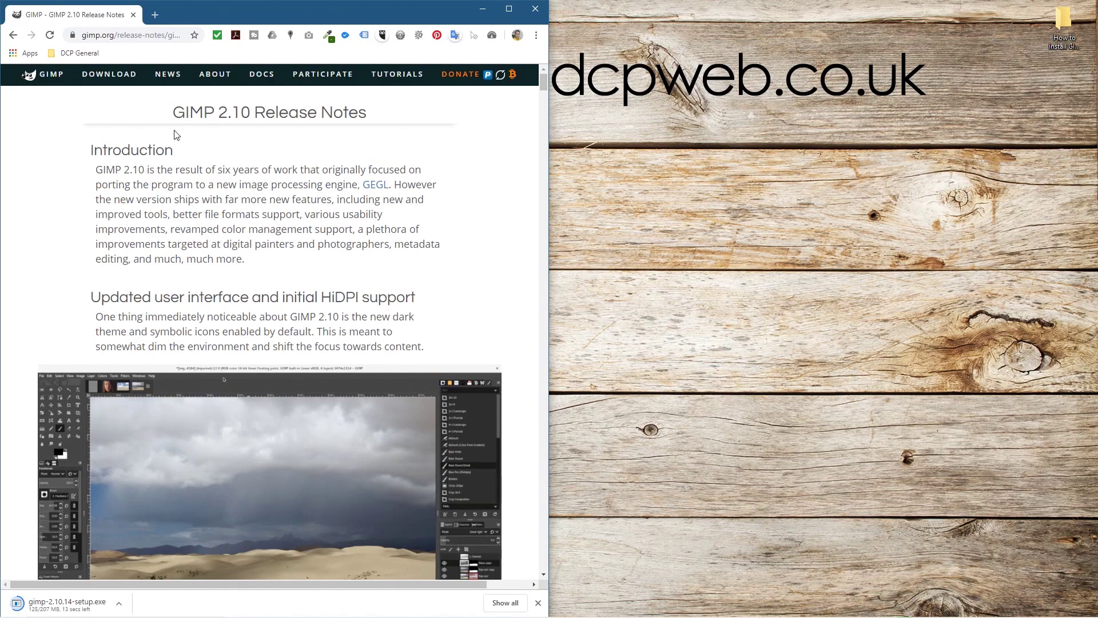
click(12, 35)
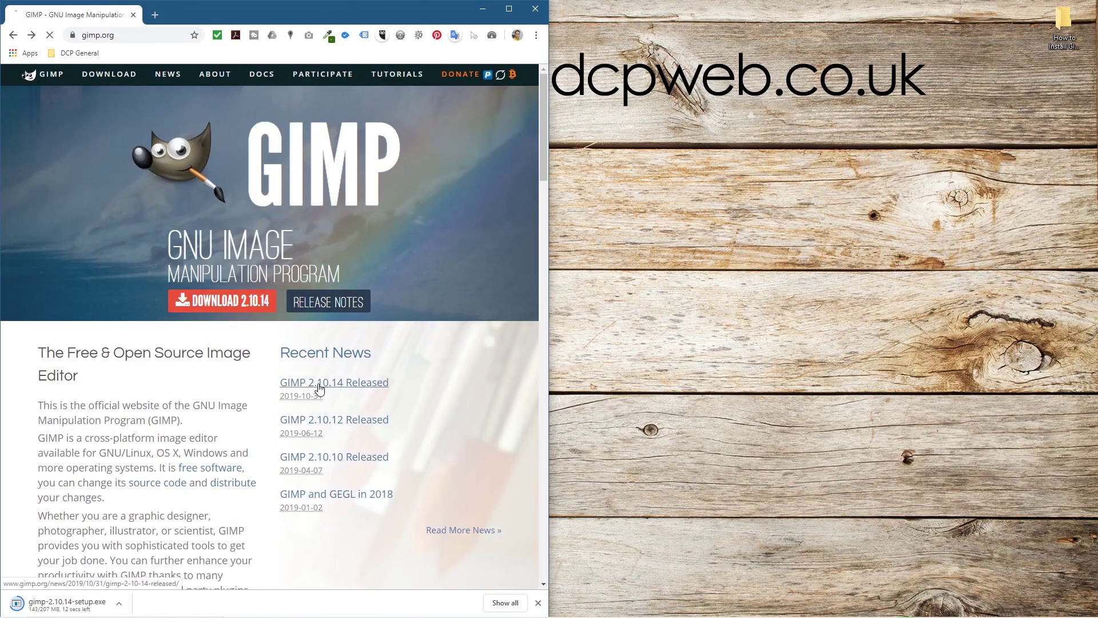
click(319, 387)
Read past the Out-of-canvas viewing section to 'Filters can now extend beyond layer boundary'.
scroll(319, 389, down, 9)
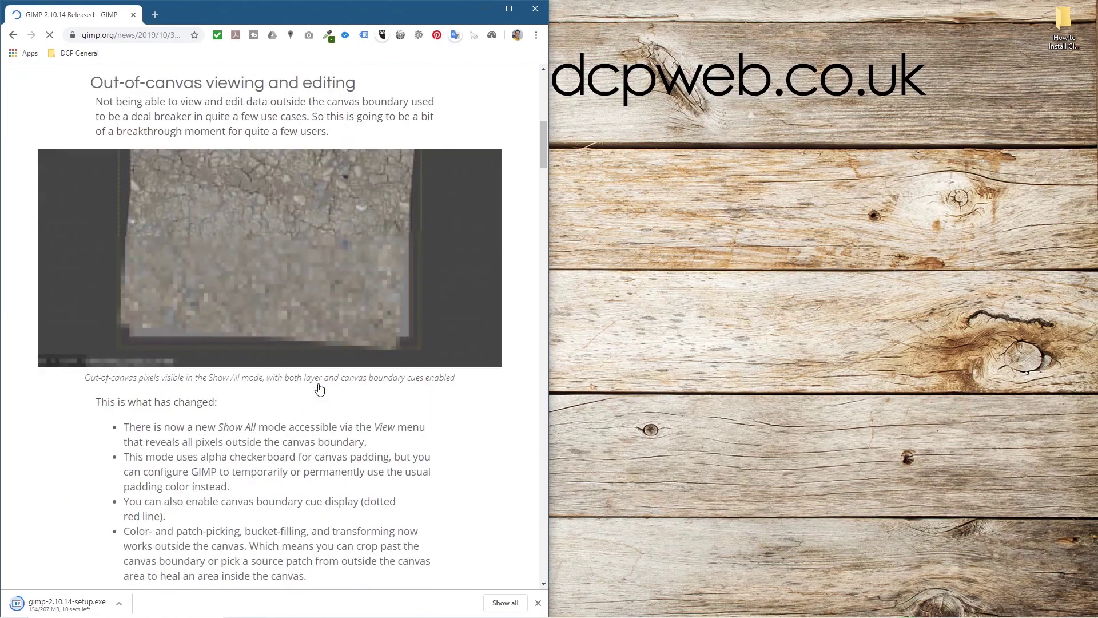
scroll(320, 389, down, 16)
scroll(319, 389, up, 15)
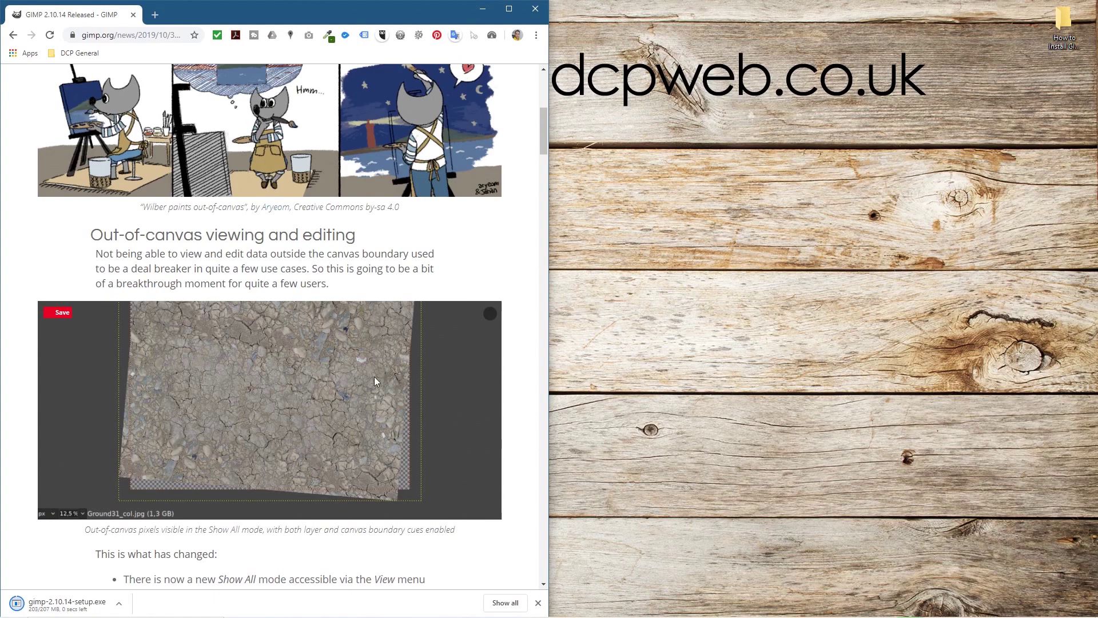
drag(103, 235, 367, 243)
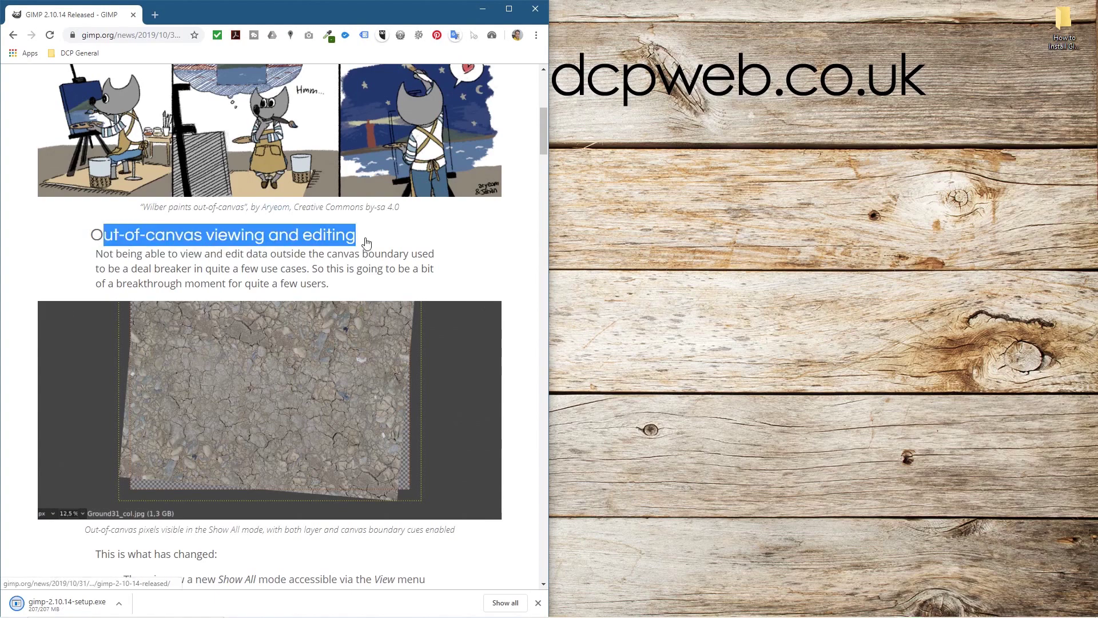
scroll(367, 243, down, 3)
click(327, 489)
scroll(328, 487, down, 7)
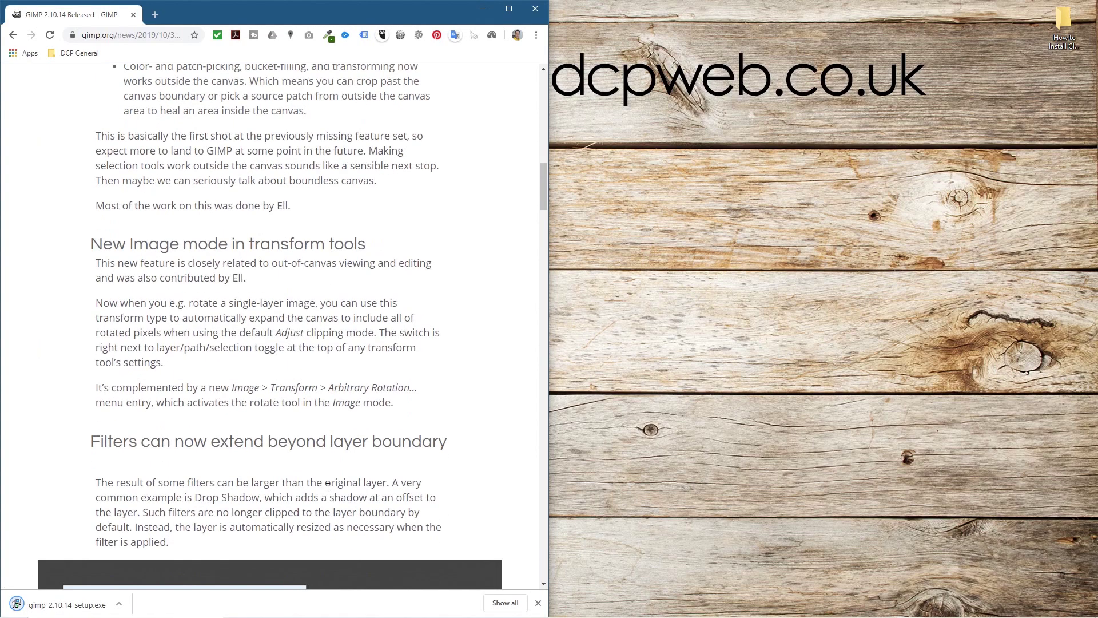
scroll(328, 487, down, 6)
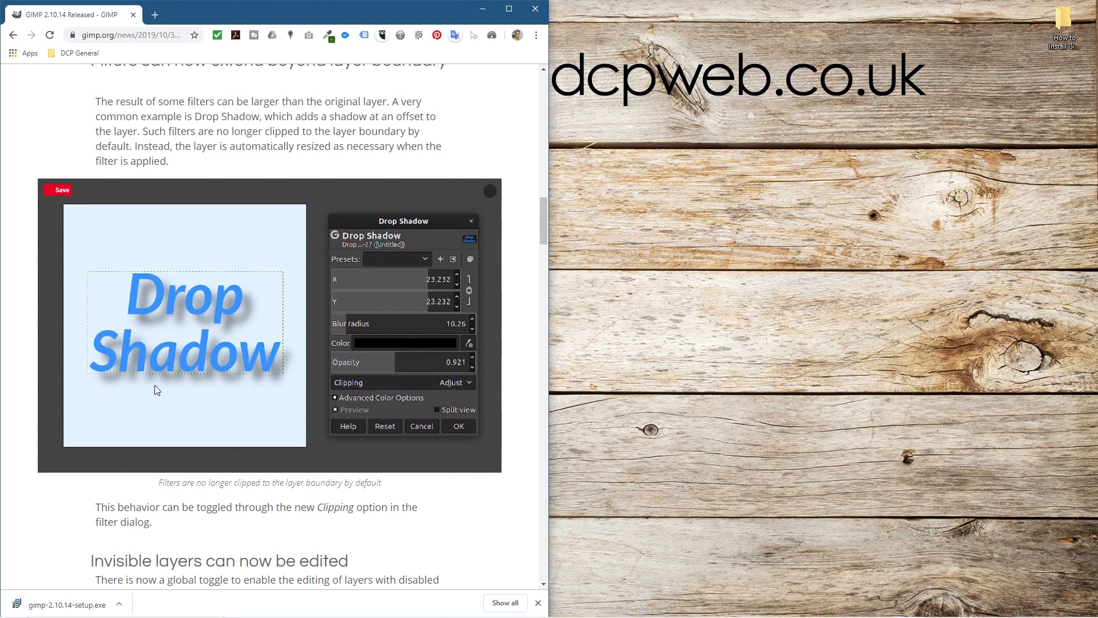
Scroll the release notes and highlight the sentence announcing the Normal Map filter.
scroll(334, 440, down, 15)
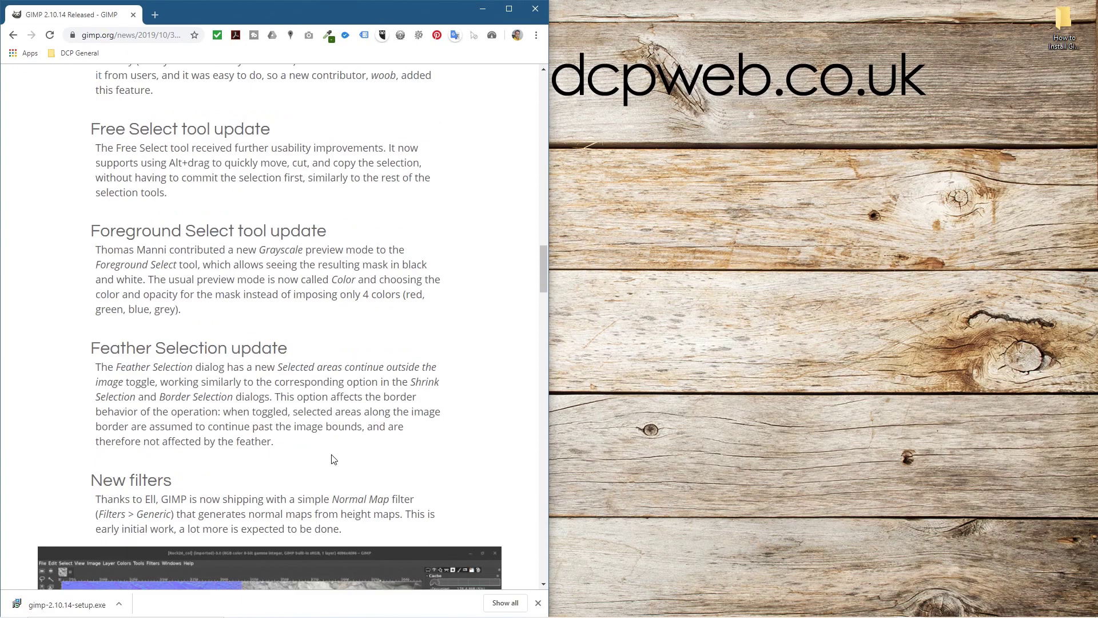
scroll(334, 454, down, 2)
scroll(332, 515, up, 4)
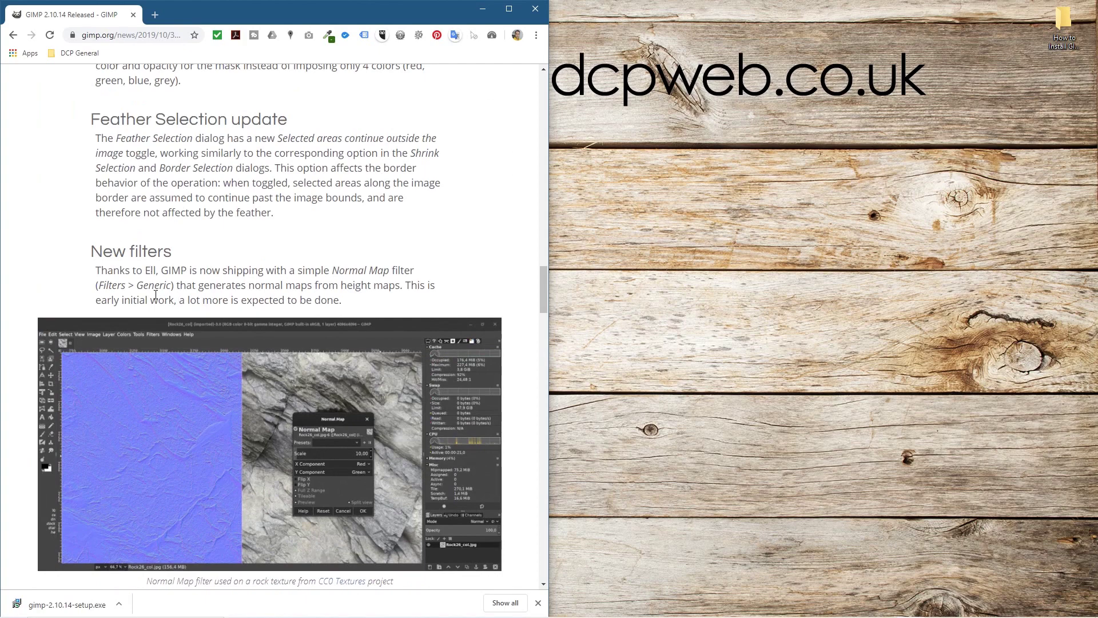
scroll(210, 286, down, 3)
scroll(232, 280, up, 3)
drag(274, 271, 414, 272)
click(415, 273)
drag(266, 271, 408, 271)
click(407, 271)
drag(100, 268, 349, 271)
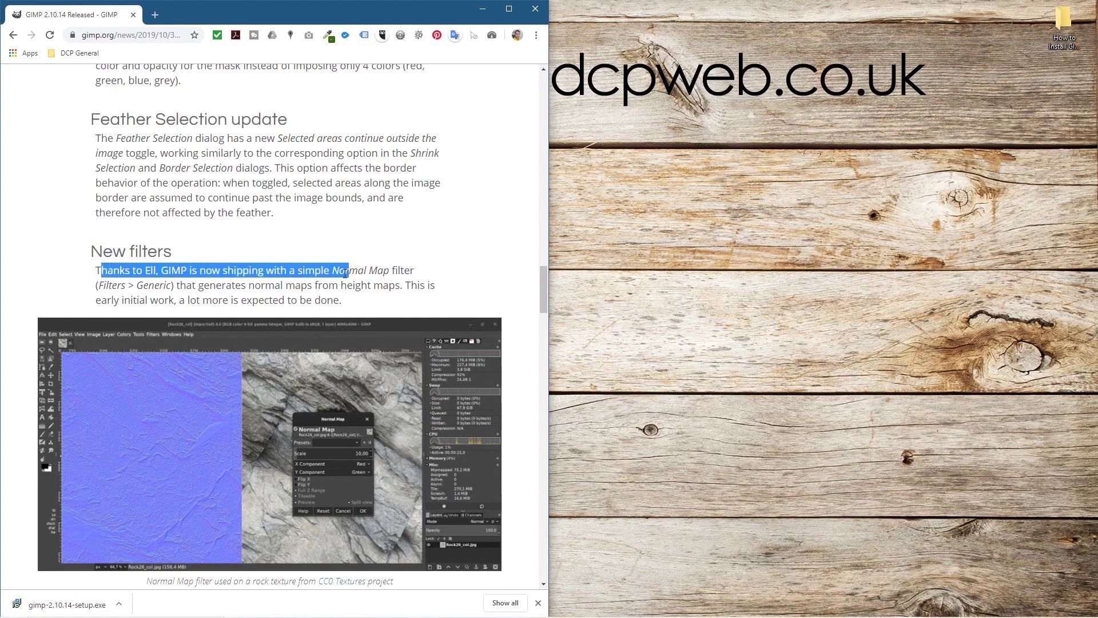
click(349, 271)
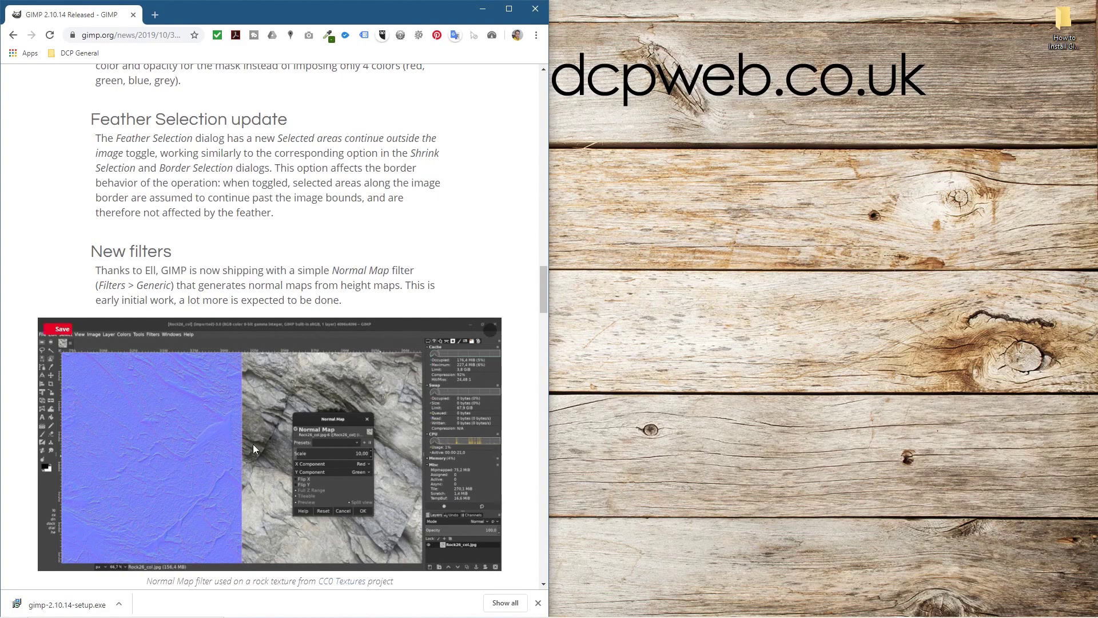
Return to the article top and drag gimp-2.10.14-setup.exe into the How to Install GIMP 2.10.14 folder.
scroll(317, 350, down, 3)
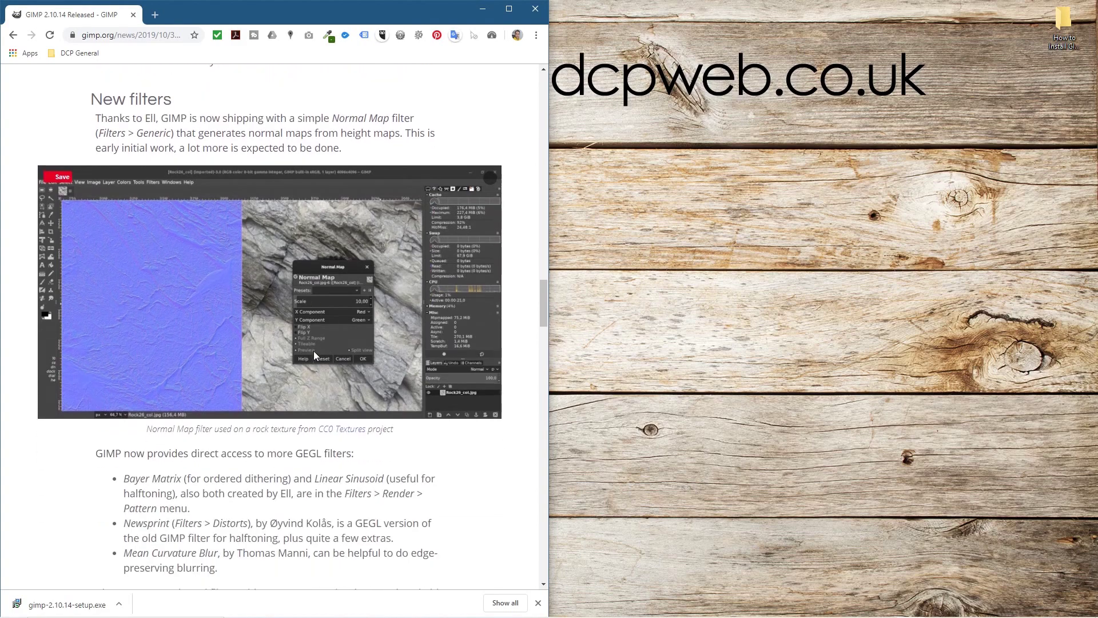
scroll(292, 398, up, 3)
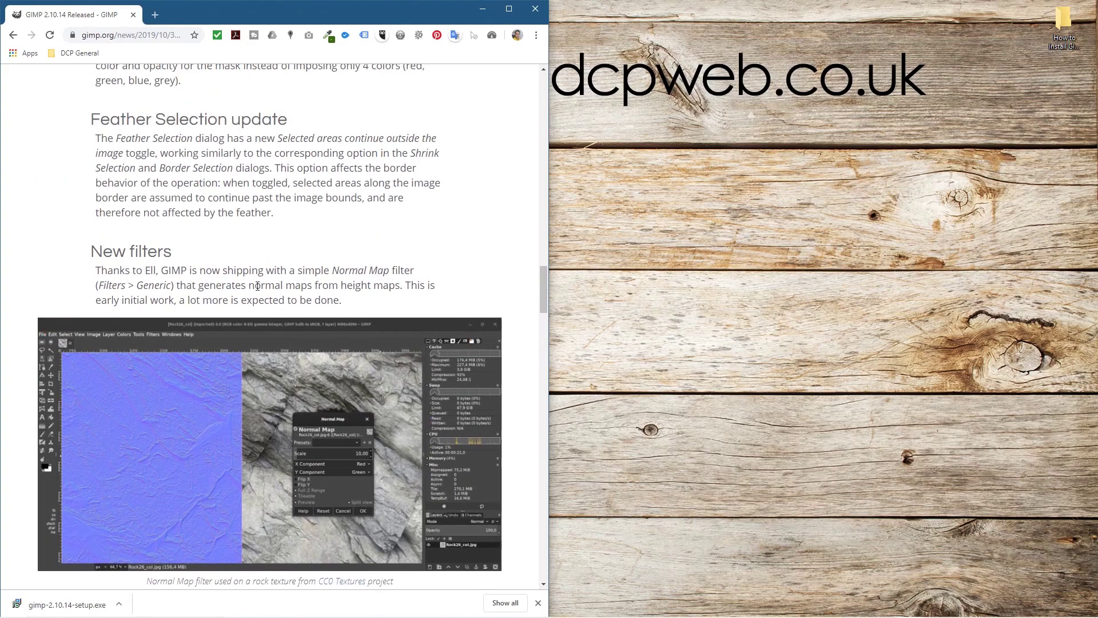
scroll(247, 298, up, 10)
scroll(249, 304, up, 15)
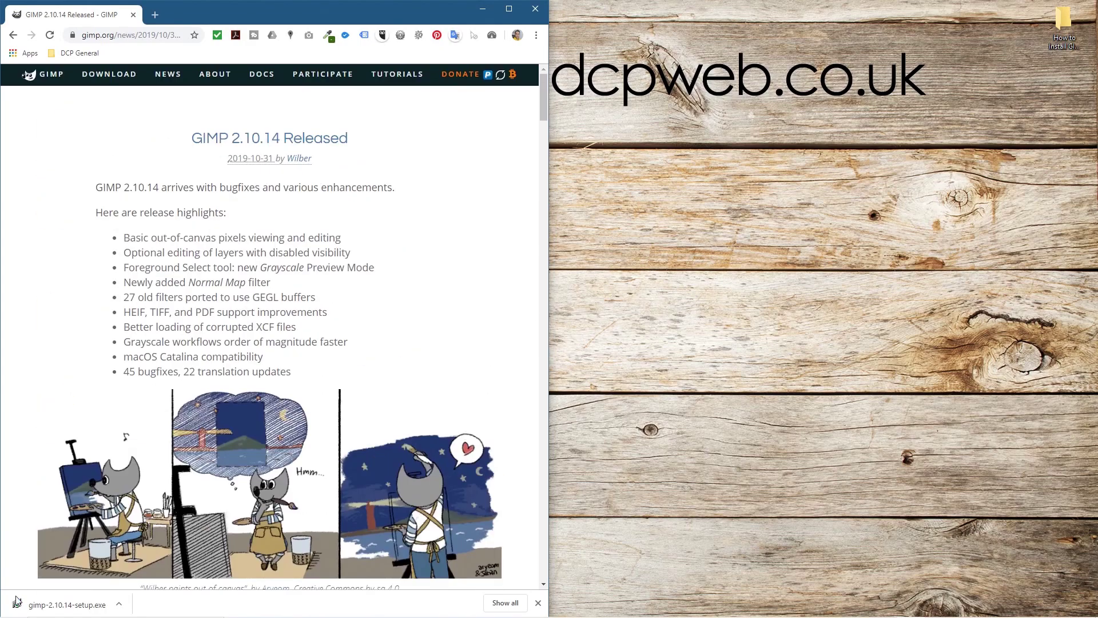
drag(52, 612, 1064, 29)
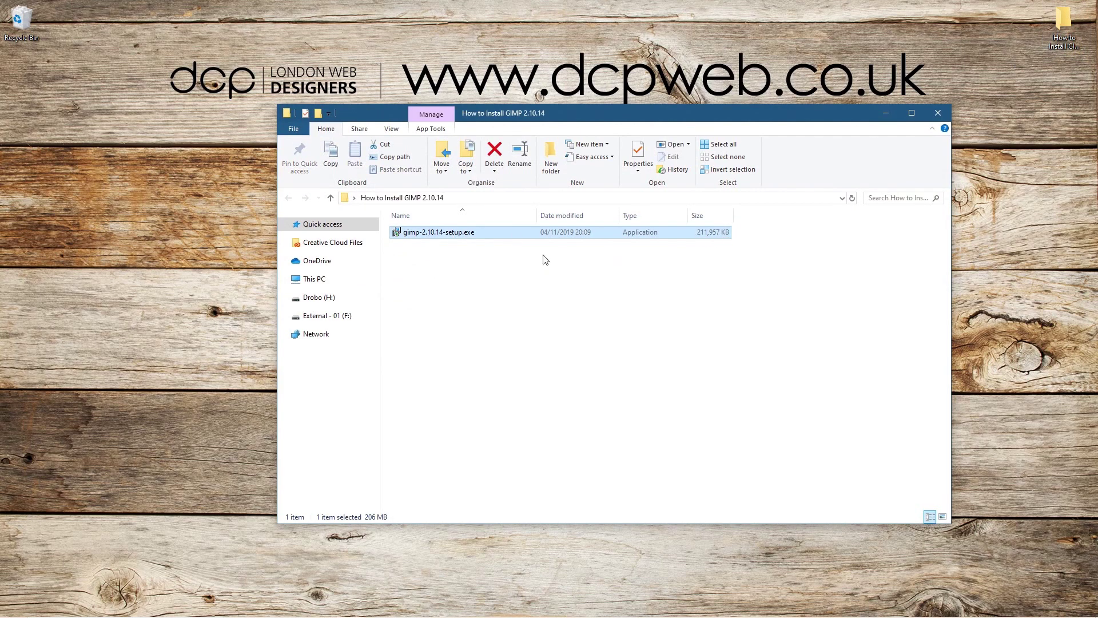
Install GIMP from gimp-2.10.14-setup.exe, then show the Start menu app group containing GIMP.
double_click(451, 236)
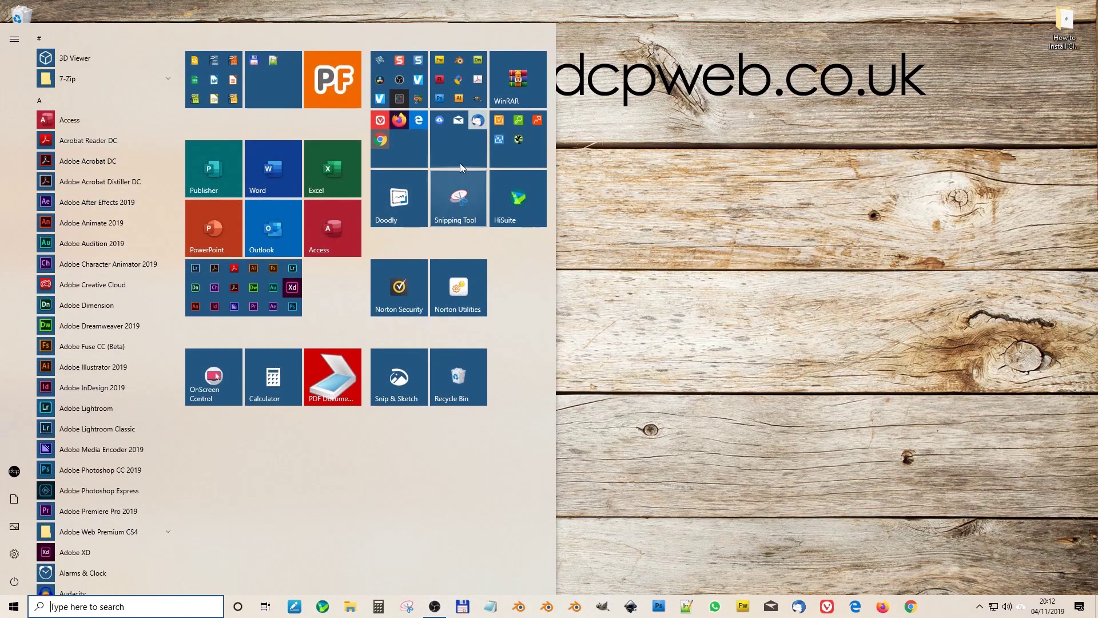
click(462, 99)
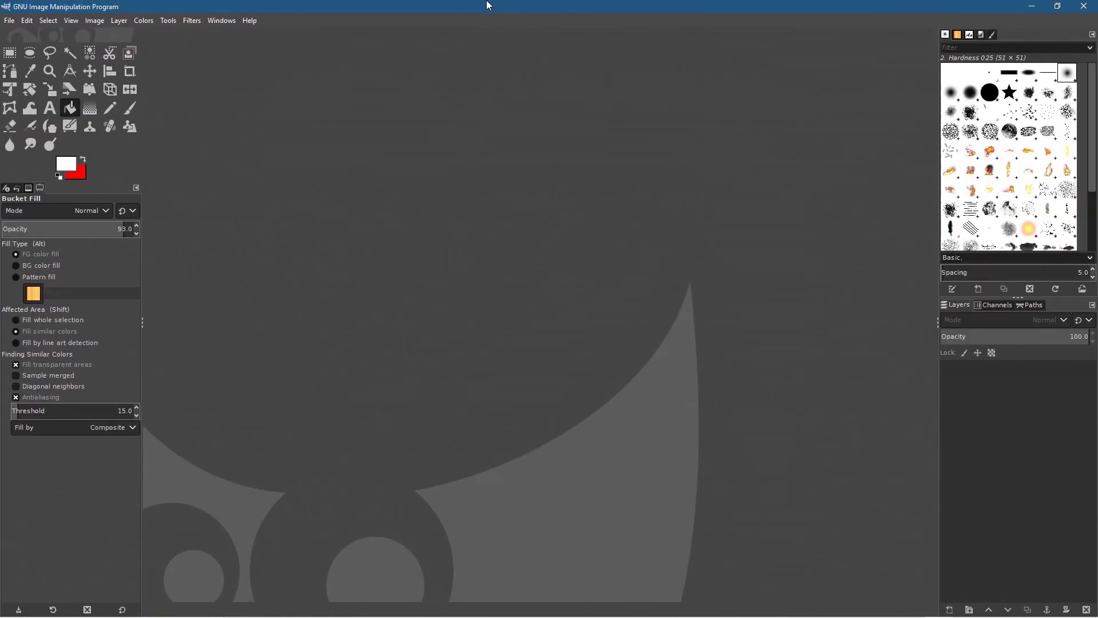
Create a new 1920×1080 image and bucket-fill its red background white.
click(12, 24)
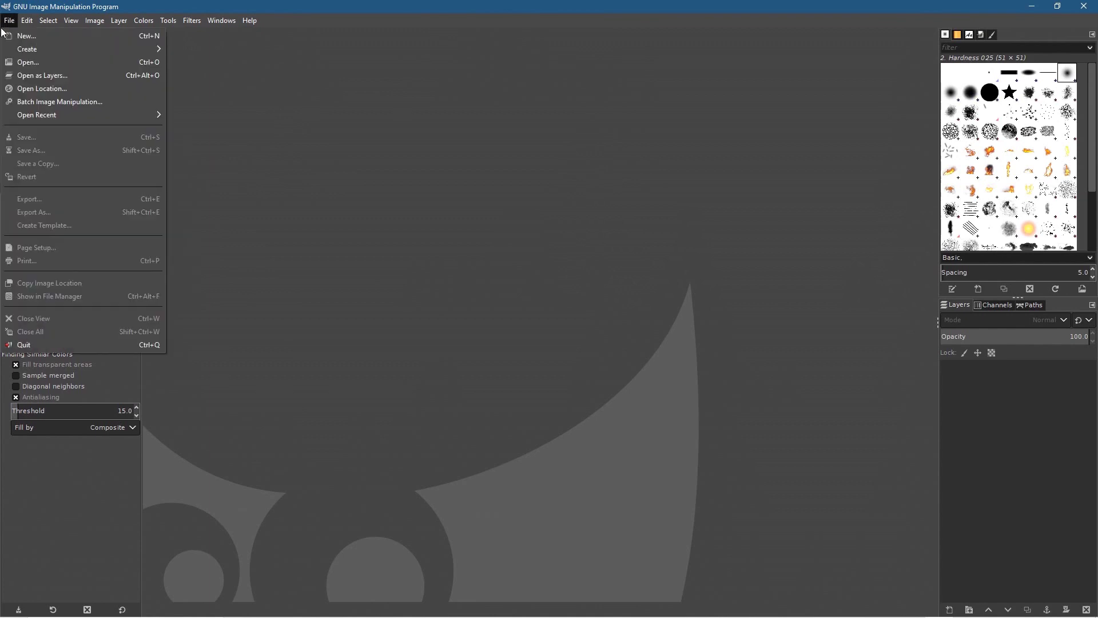
click(17, 34)
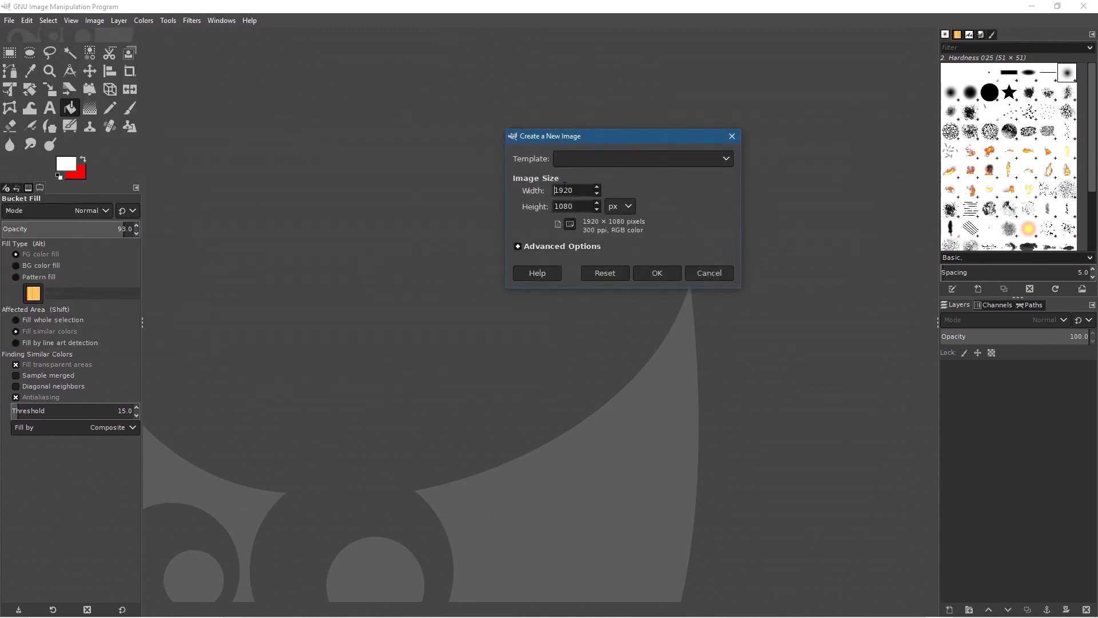
click(656, 273)
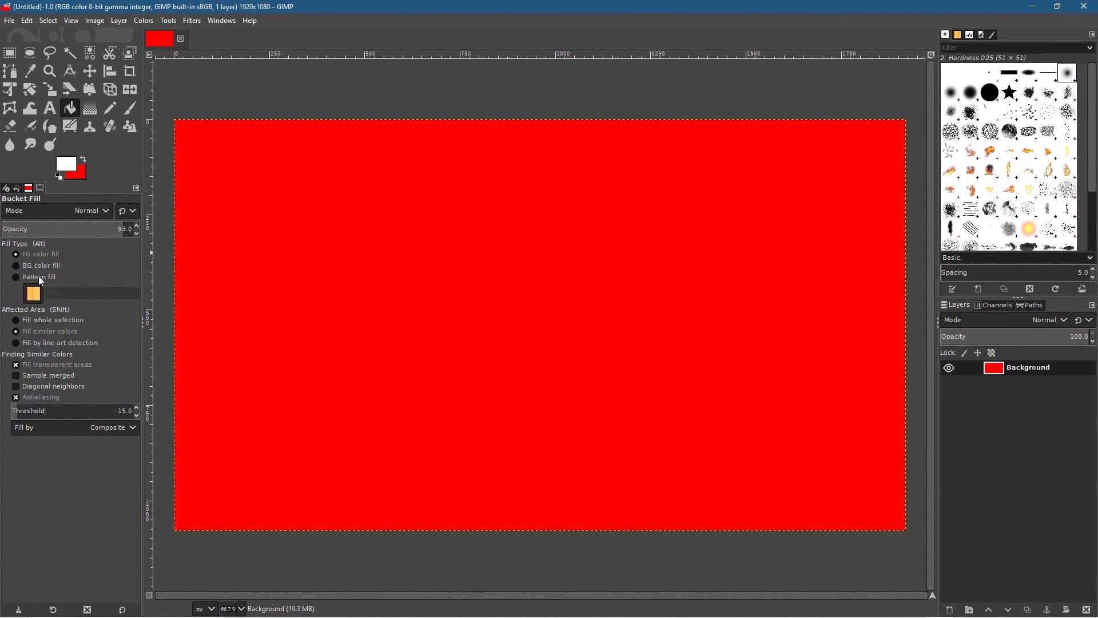
click(384, 180)
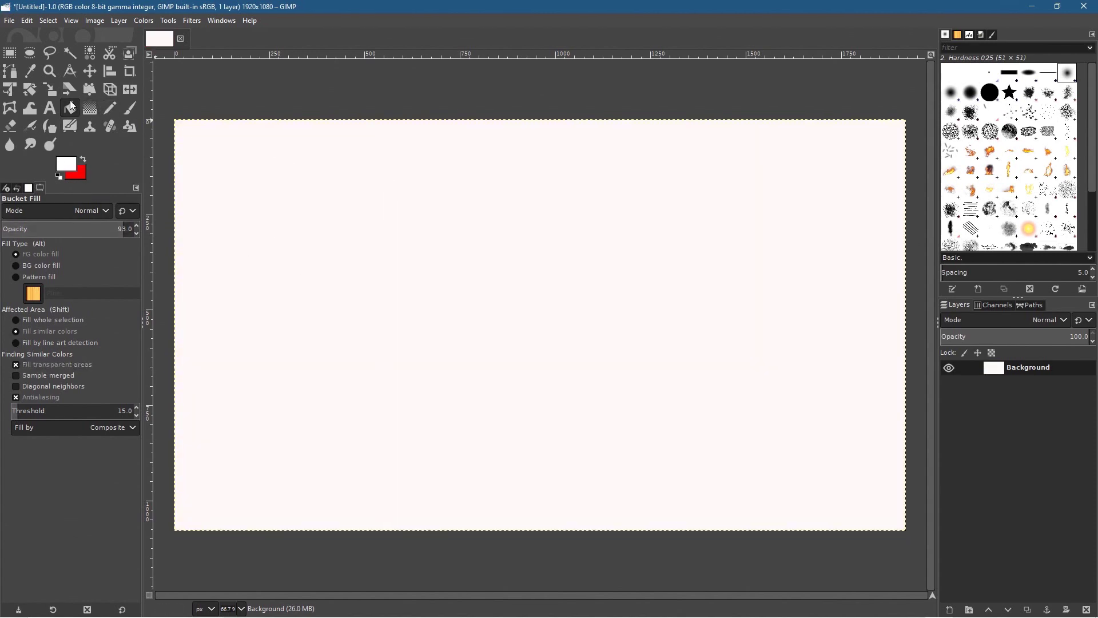
click(51, 107)
Type 'Drop Shadow Test' in a new text box, colour it black and enlarge it.
click(308, 246)
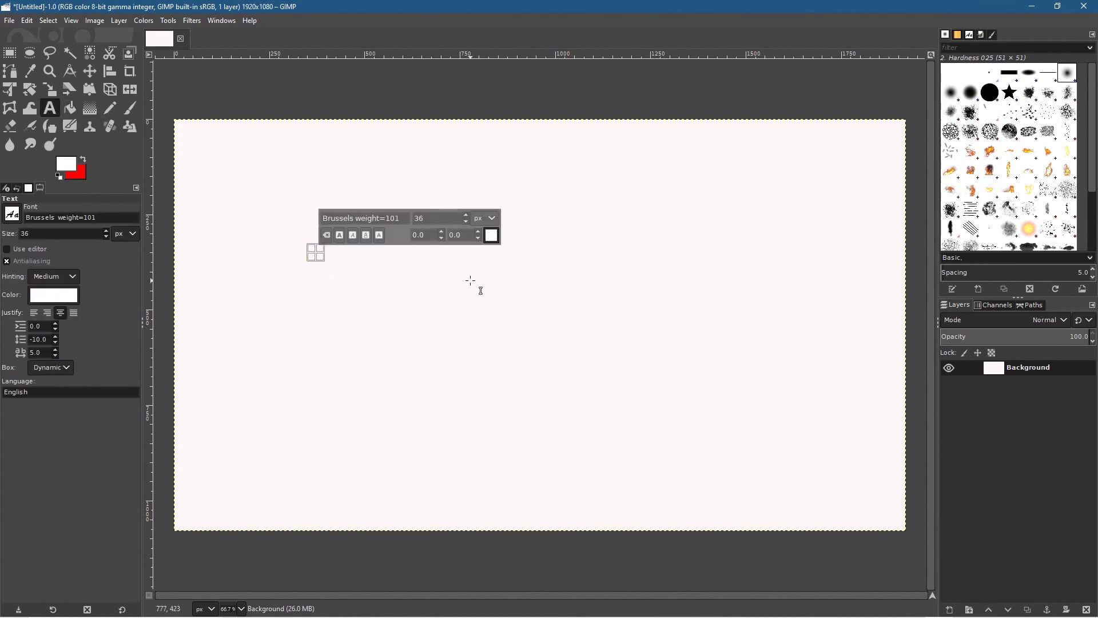
text(Drop)
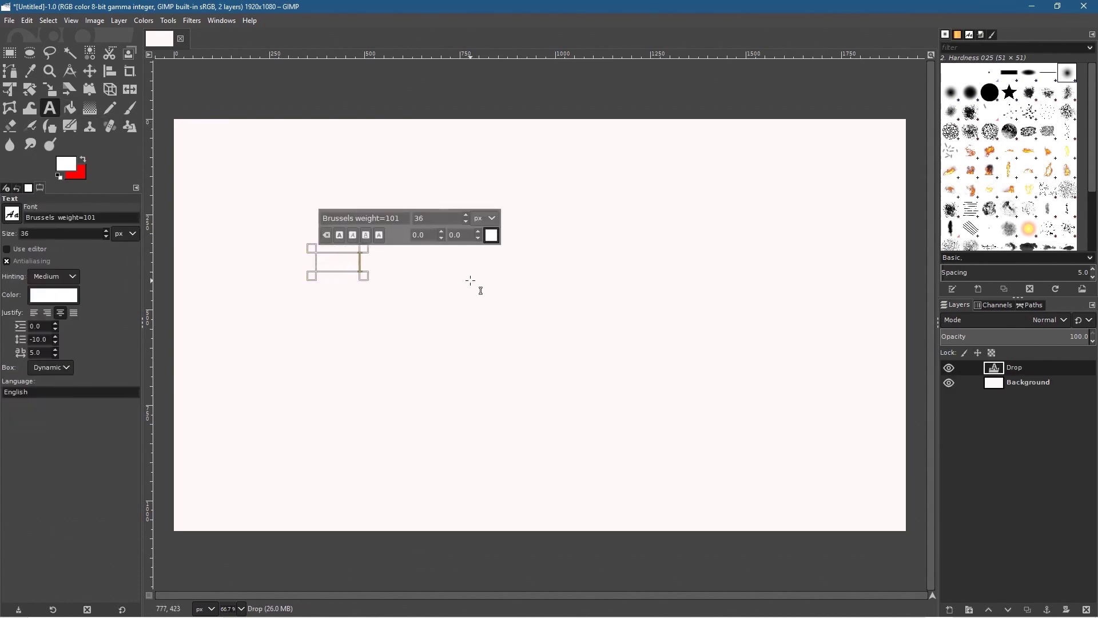
text( Shadow)
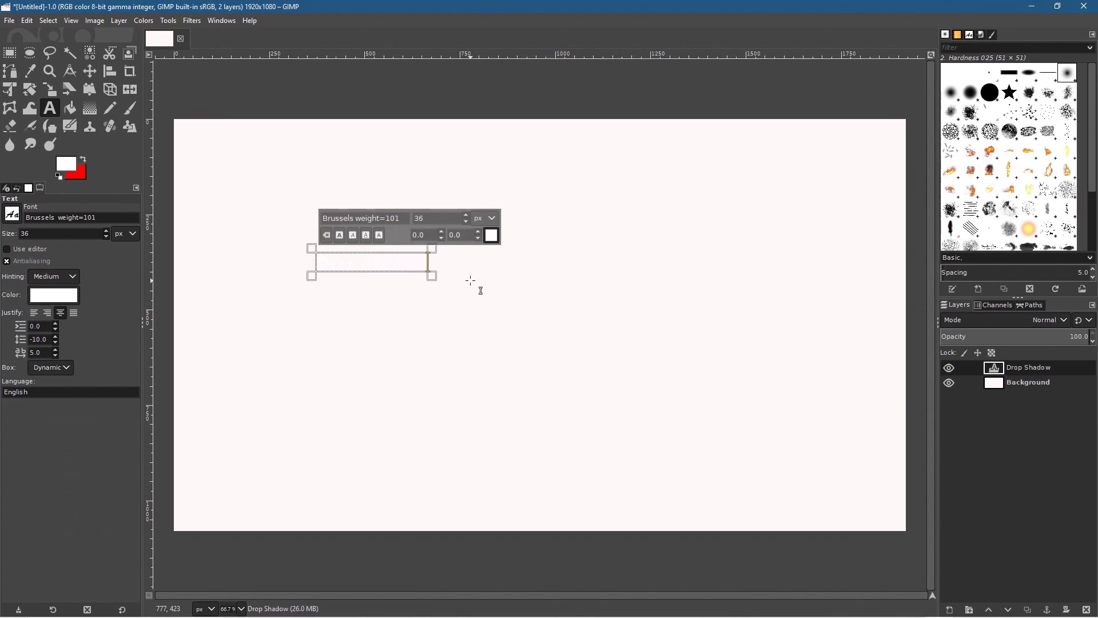
text( Test)
key(ctrl+a)
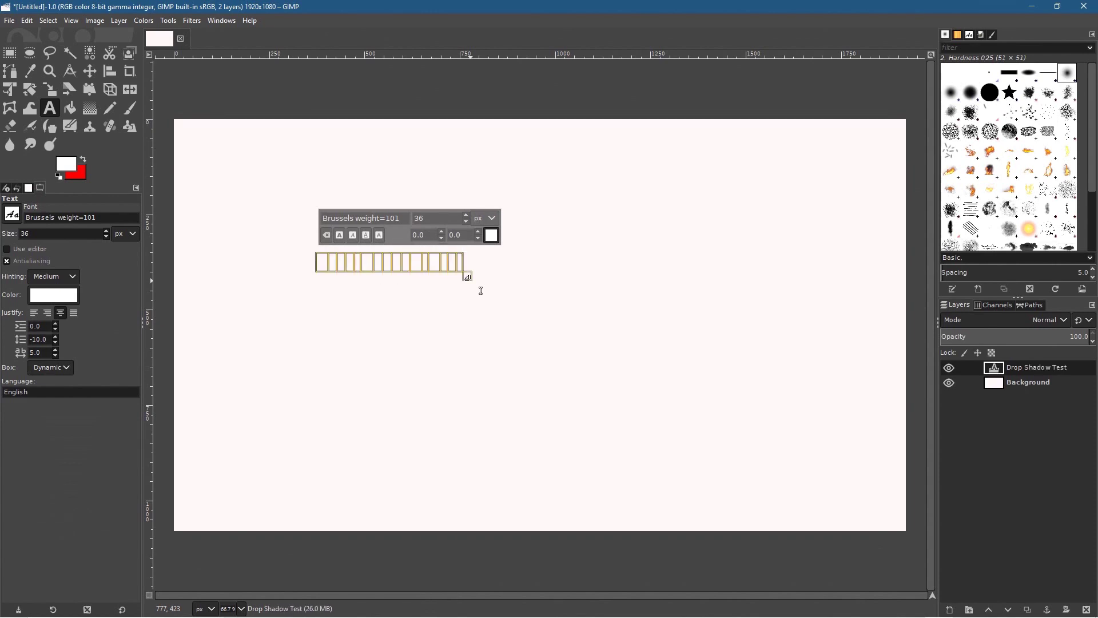
click(490, 235)
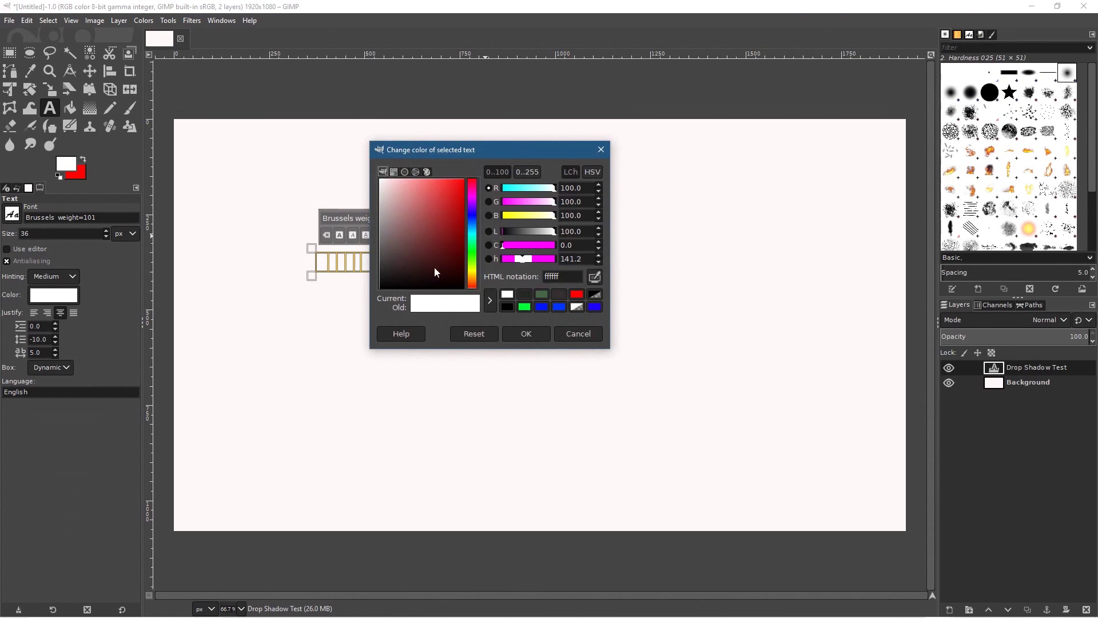
click(525, 334)
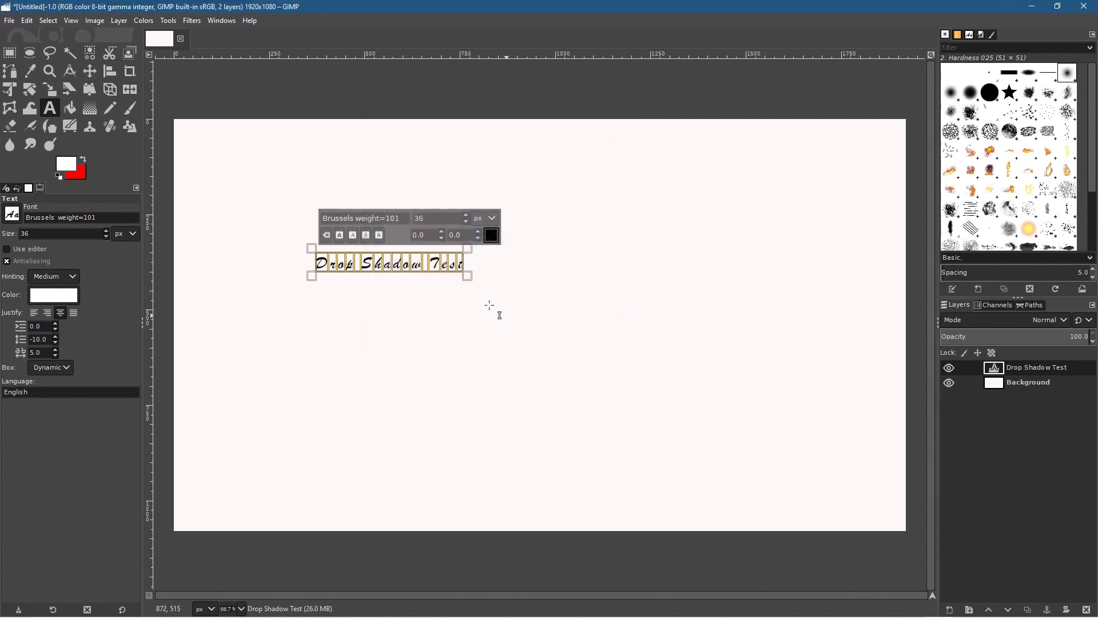
drag(477, 286, 564, 289)
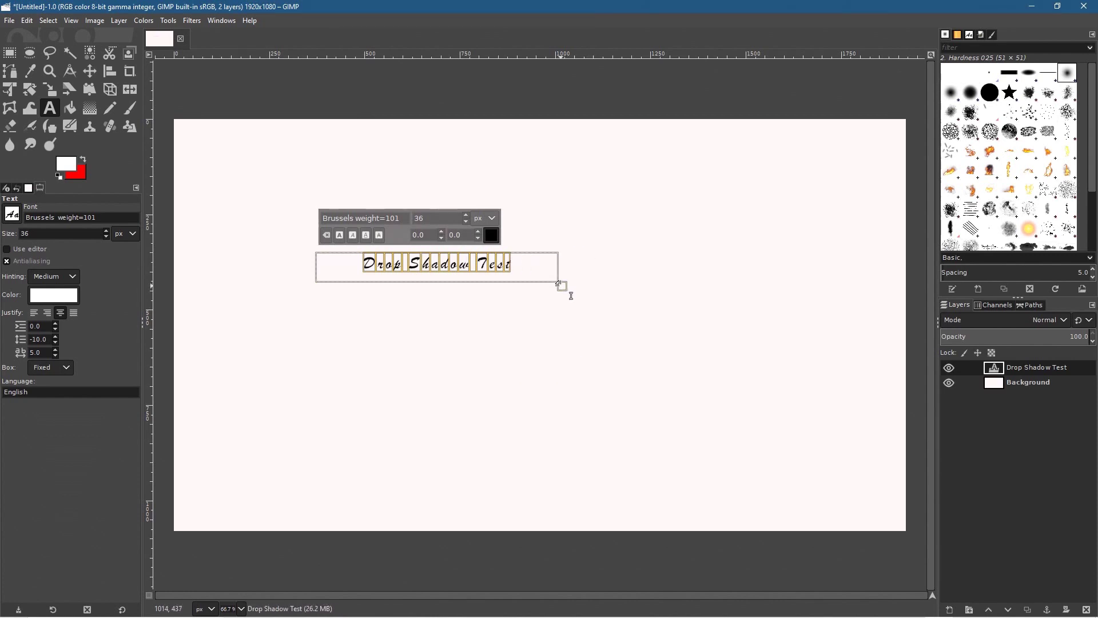
click(465, 215)
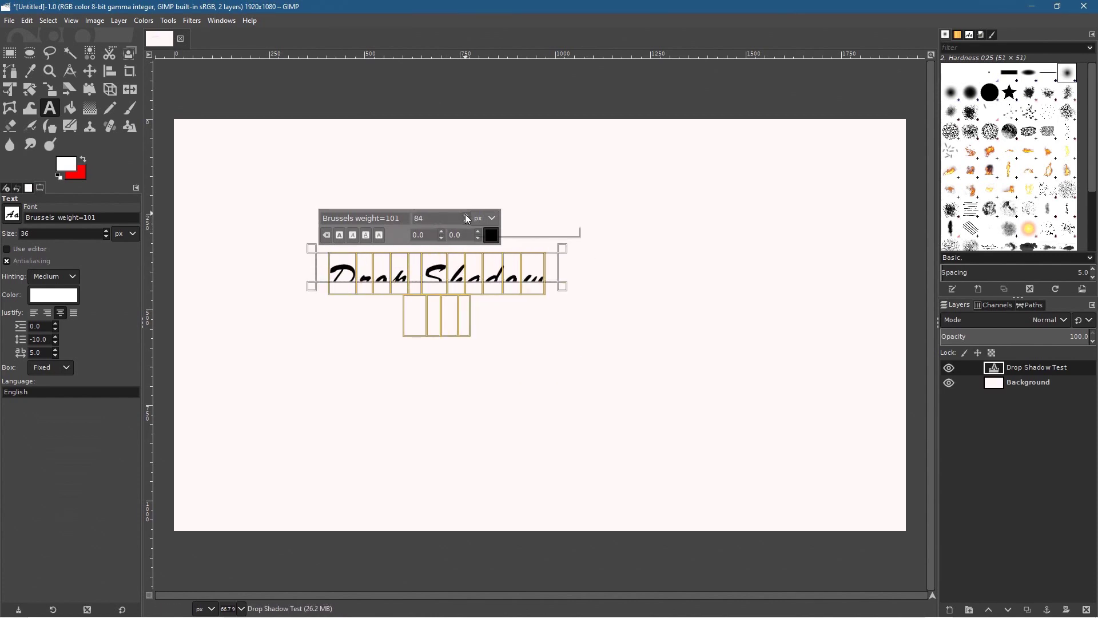
drag(562, 287, 645, 316)
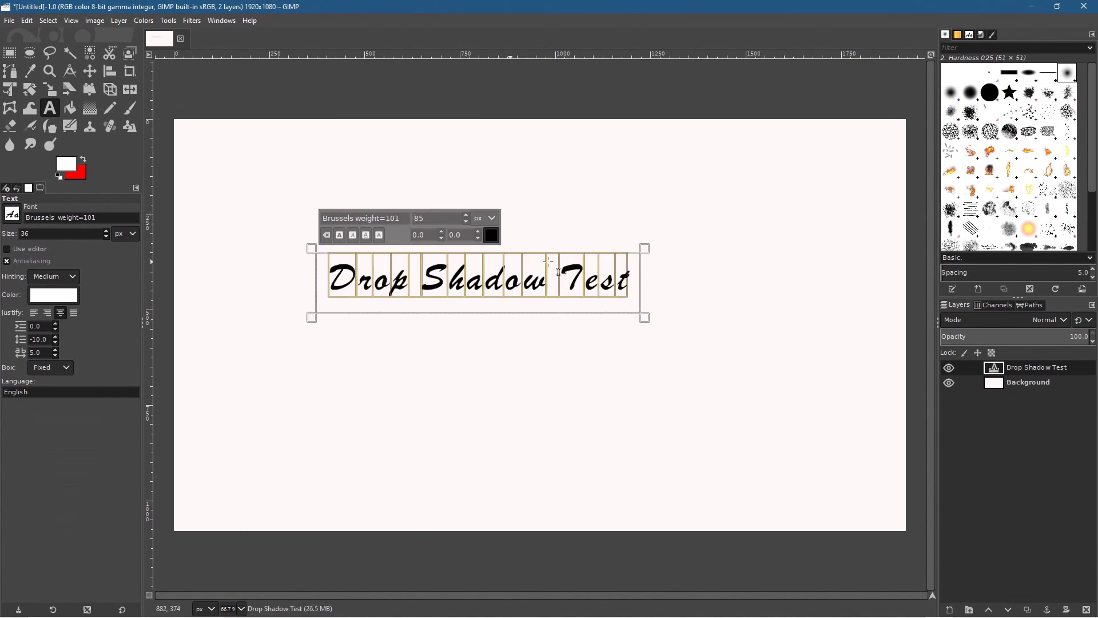
Set the font to Caladea Bold Italic at 114 px and widen the box to one line.
click(12, 214)
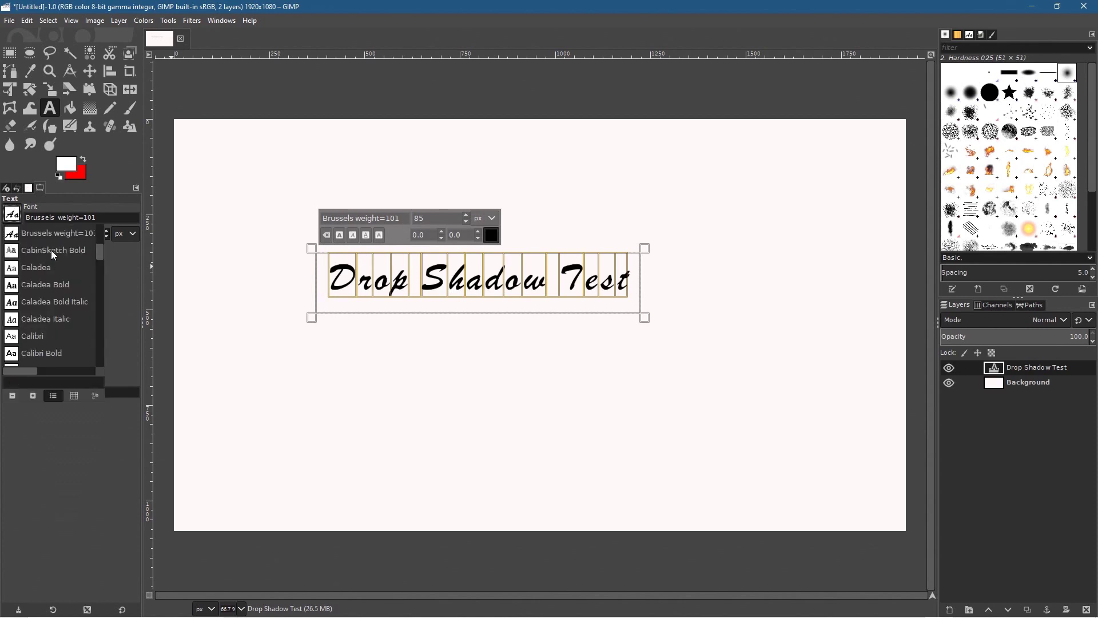
double_click(51, 249)
click(13, 214)
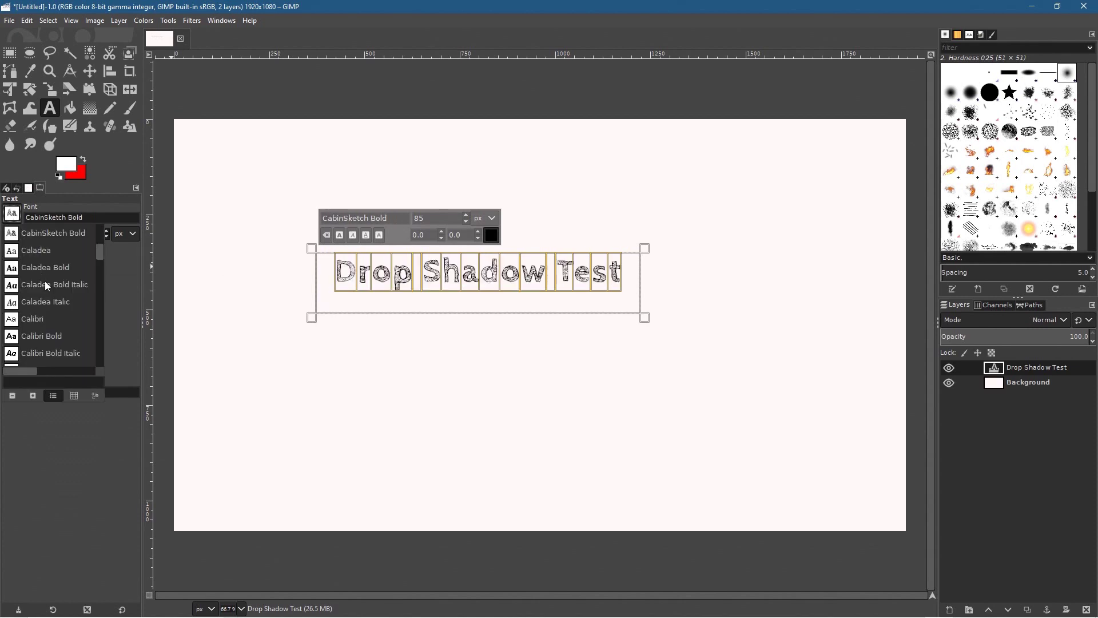
double_click(43, 284)
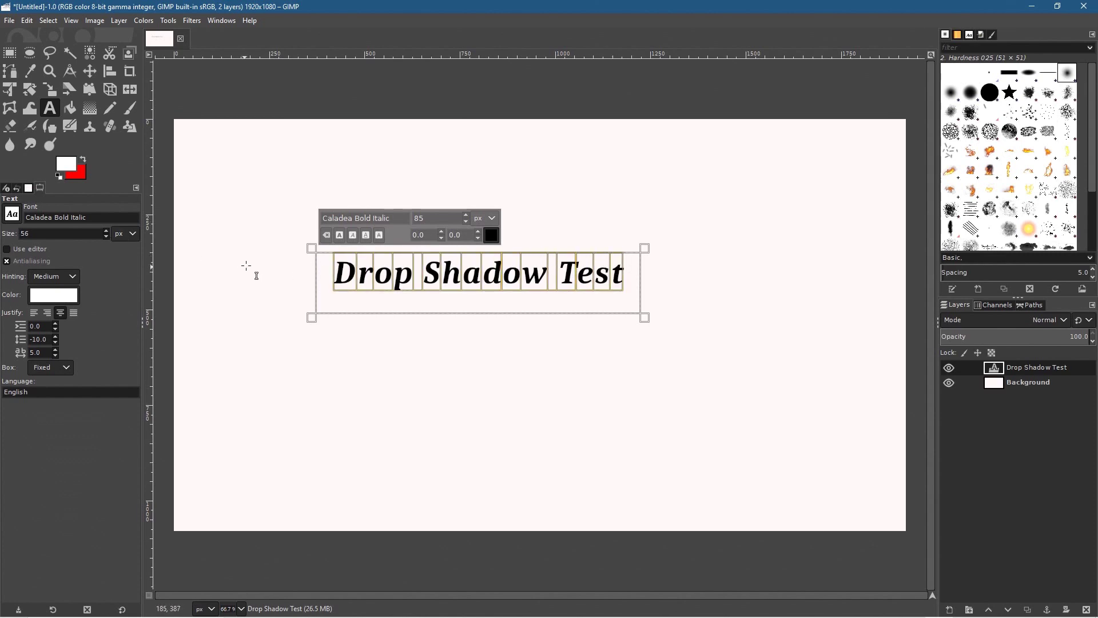
scroll(472, 217, up, 20)
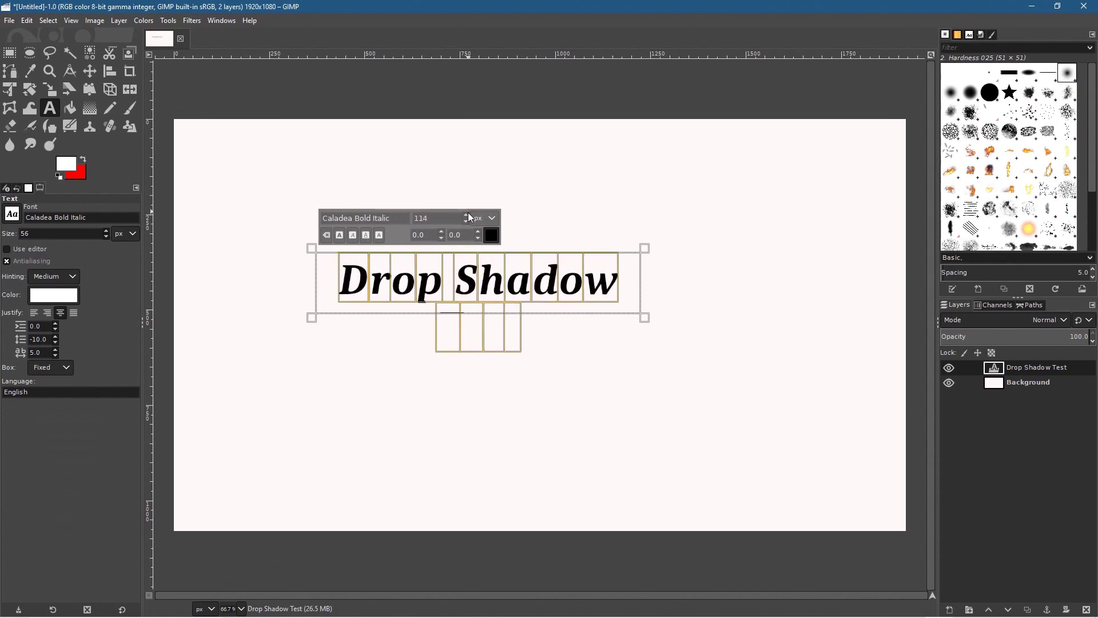
drag(642, 315, 728, 330)
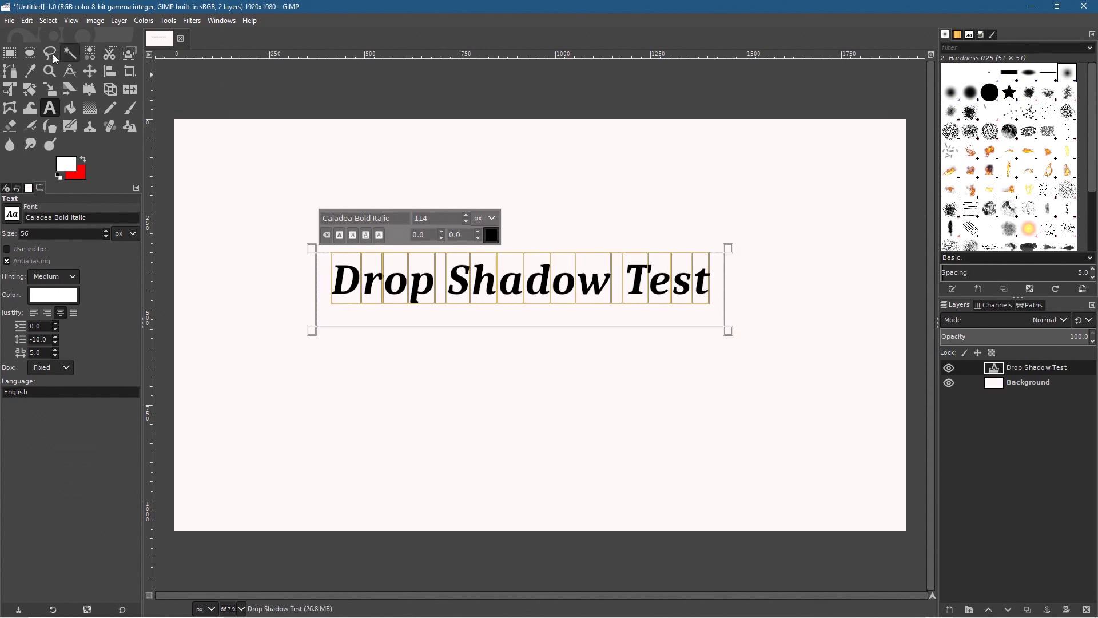
Nudge the text layer, then apply Drop Shadow with X/Y offset 20 and blur radius 10.
click(91, 73)
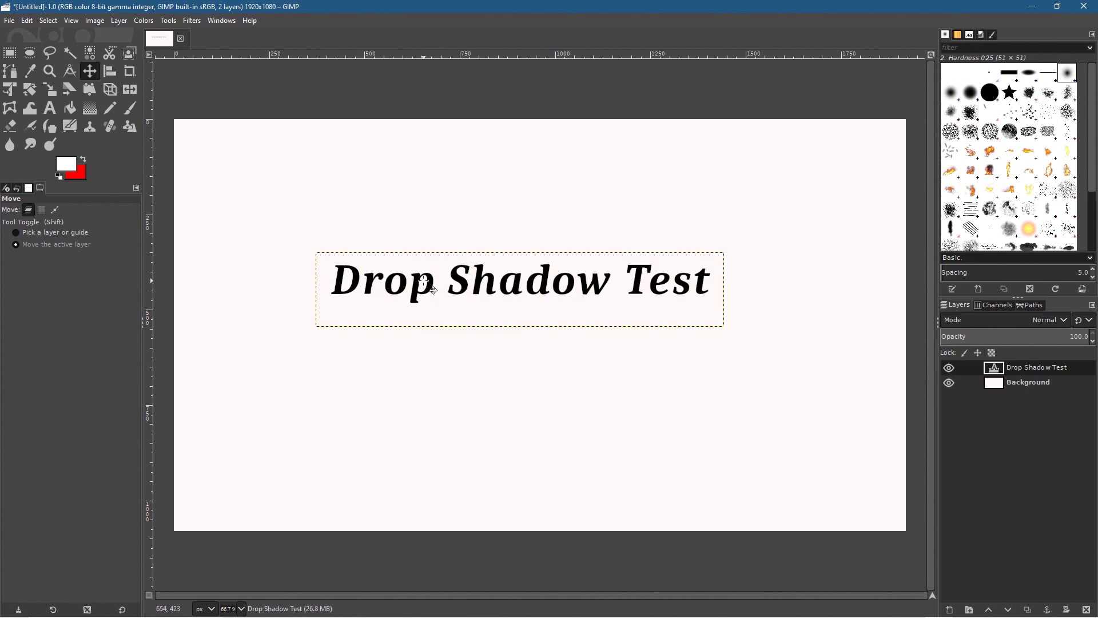
drag(433, 290, 441, 292)
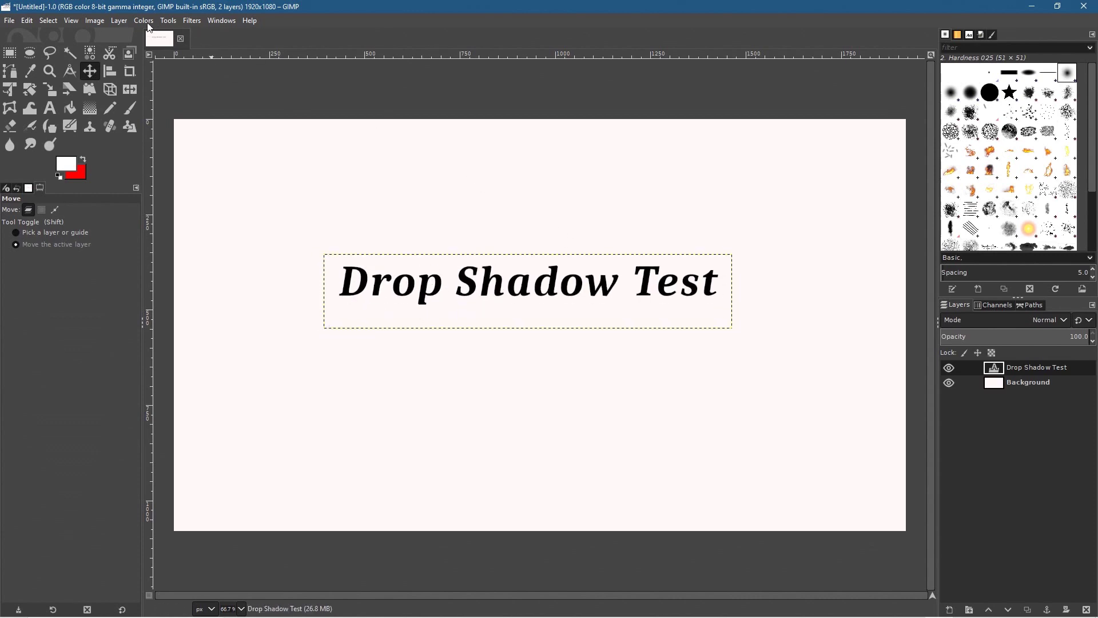
click(193, 22)
mouse_move(243, 115)
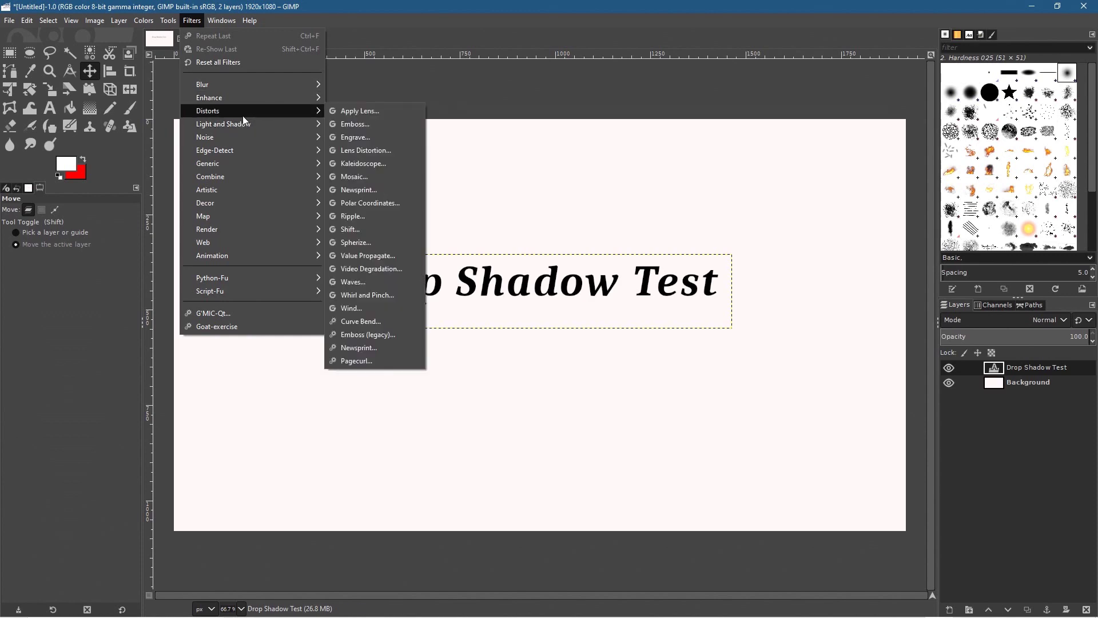
mouse_move(259, 83)
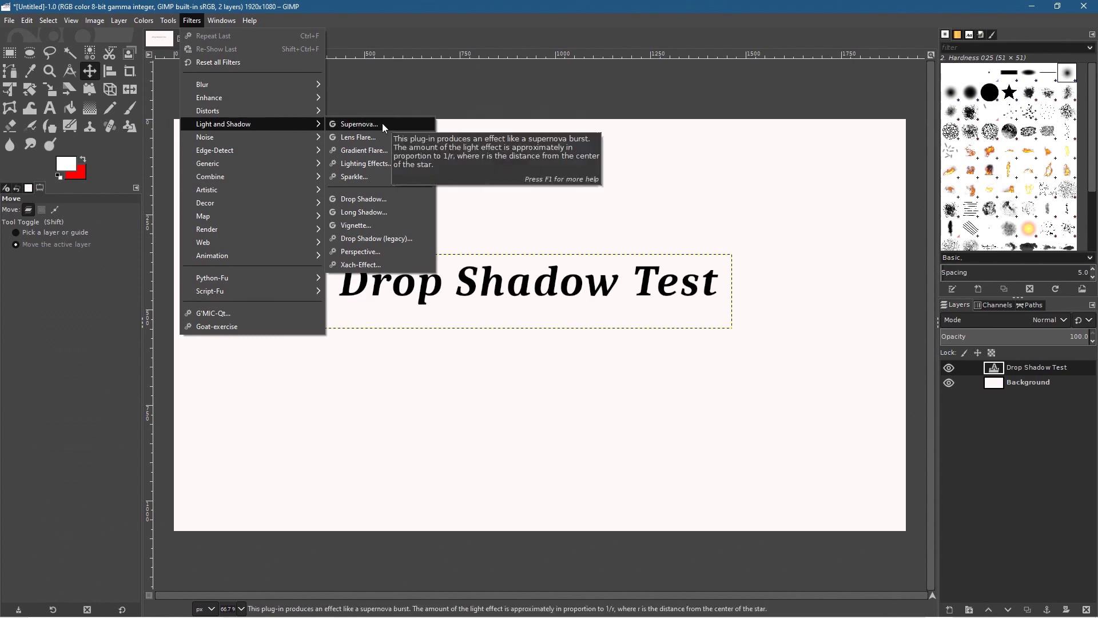
click(362, 199)
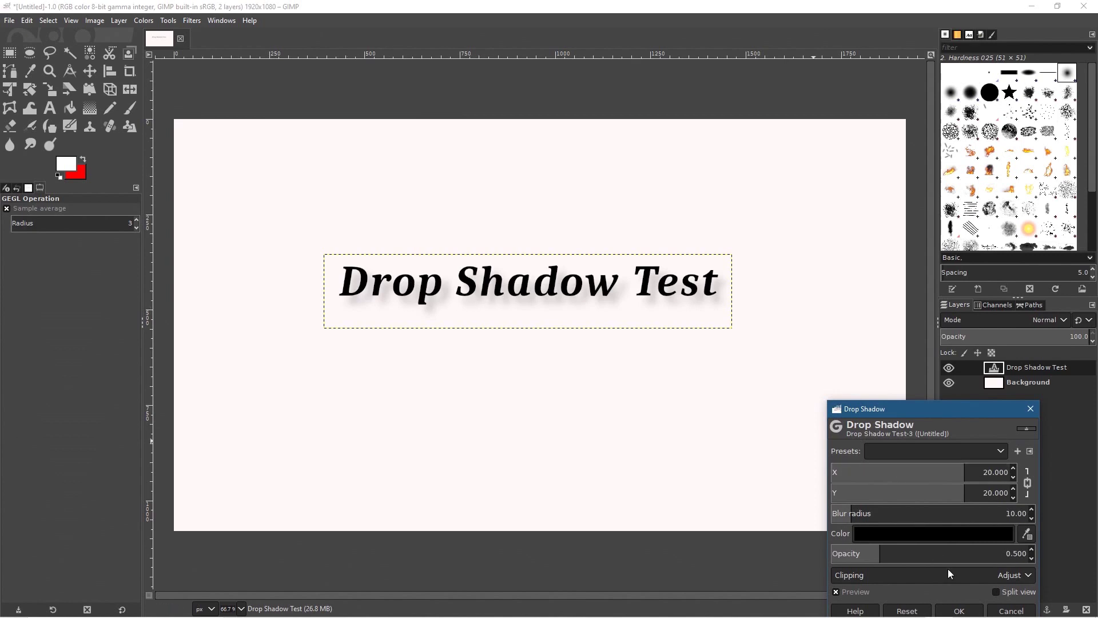
click(960, 611)
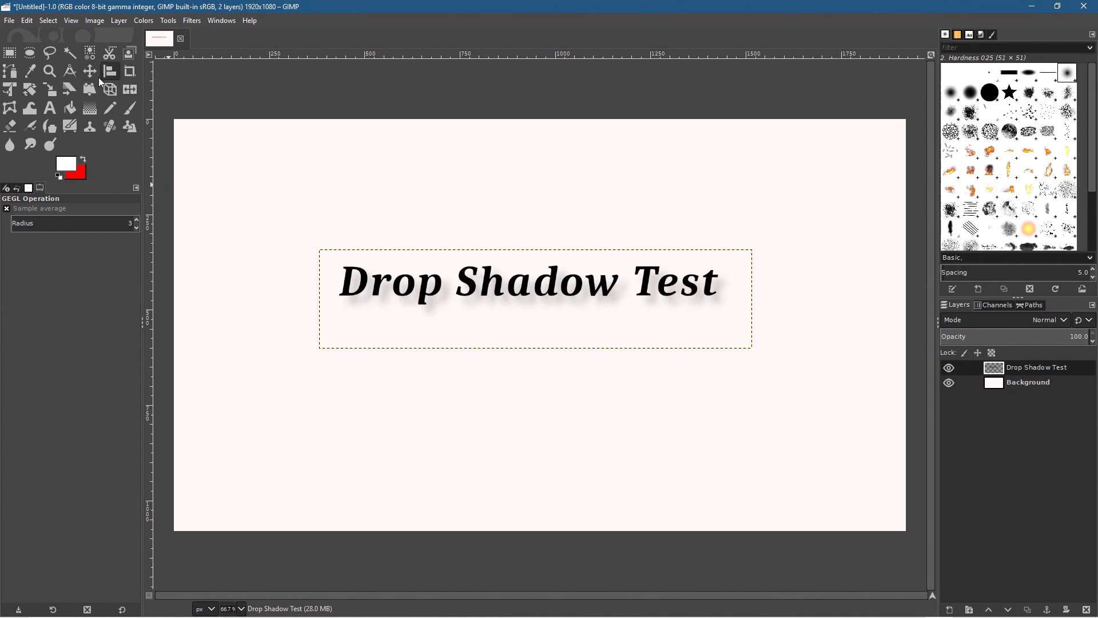
Reopen the text for editing, discarding the drop shadow, and shorten the text box.
click(50, 108)
click(430, 331)
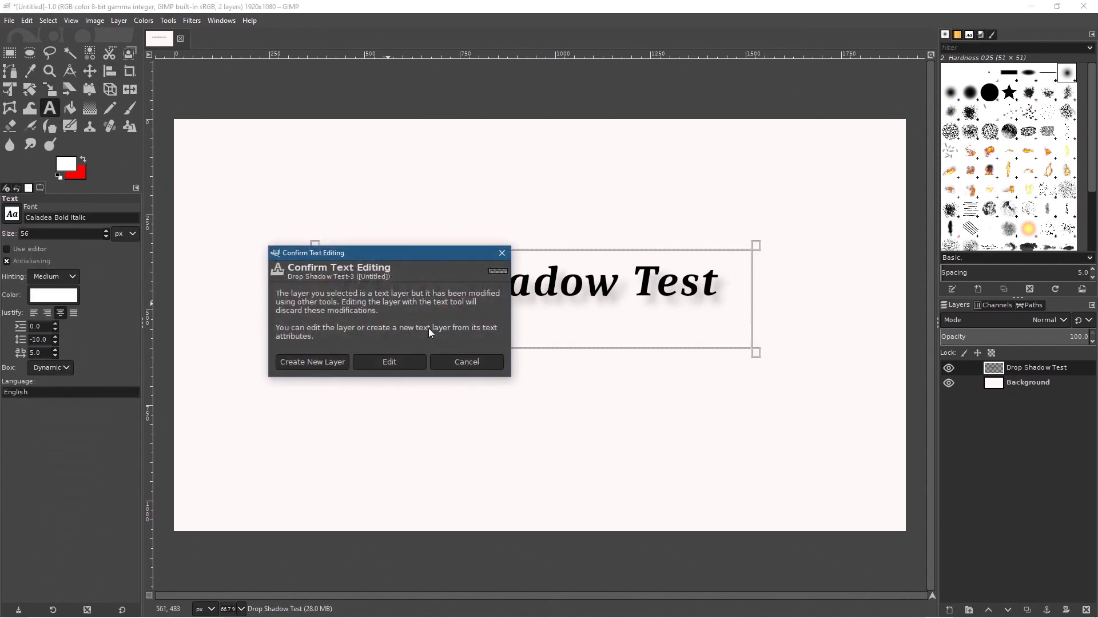
click(393, 360)
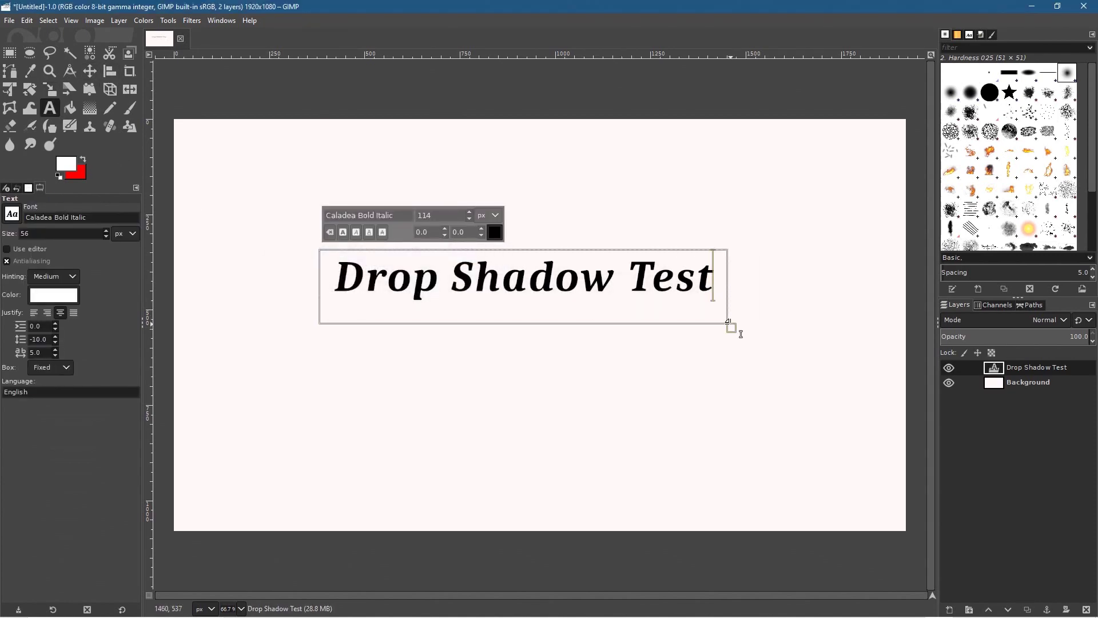
drag(741, 334, 728, 309)
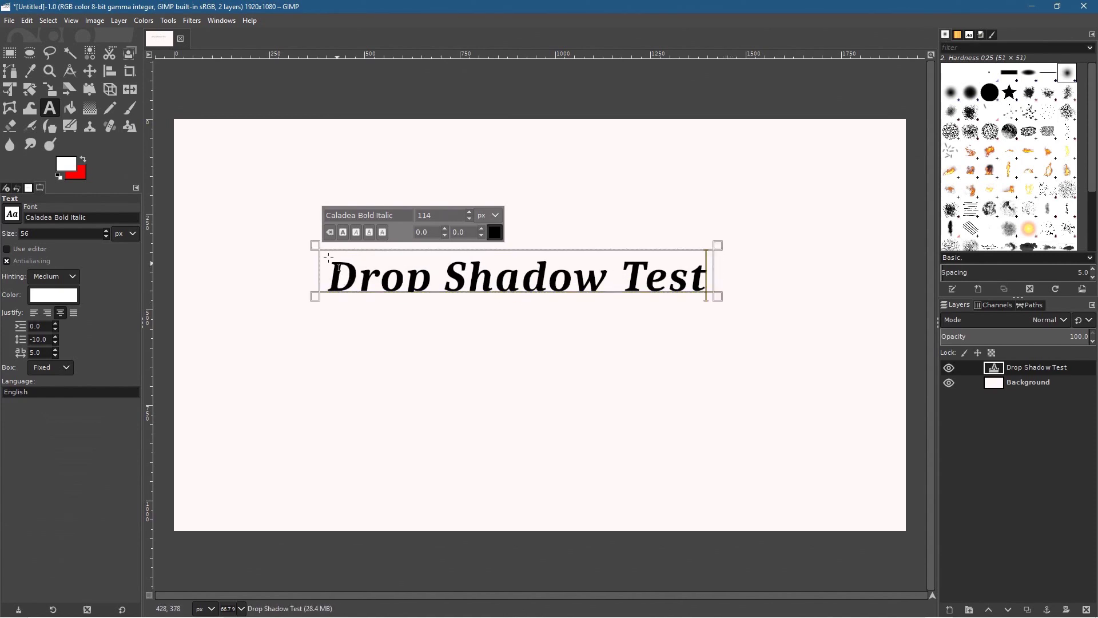
Enlarge the text box to 1035×142 px so the letter descenders show fully.
click(89, 72)
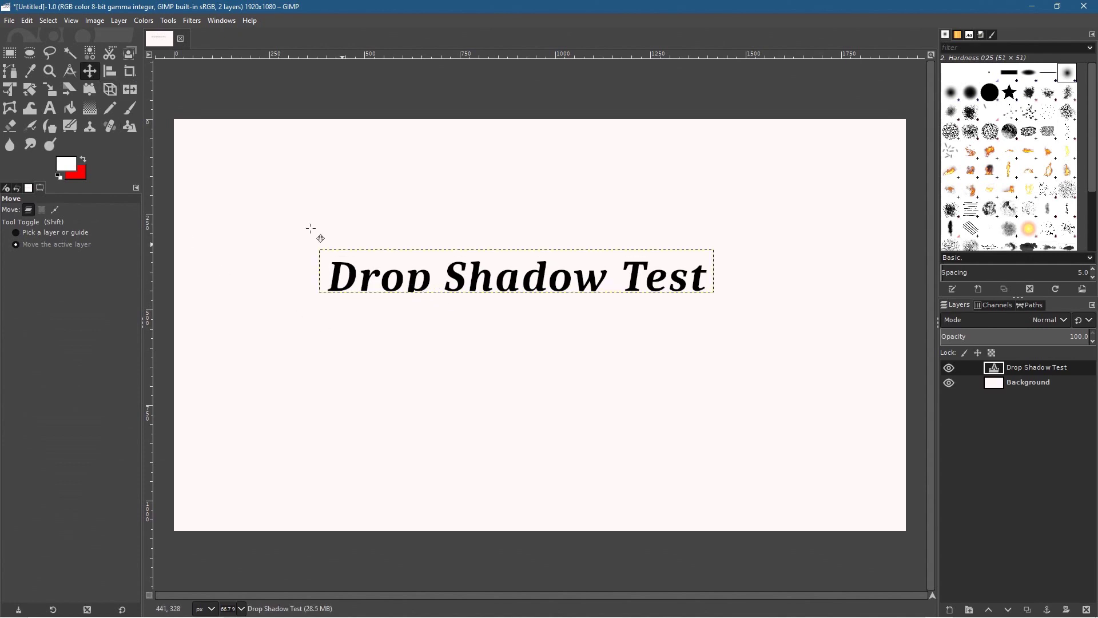
key(t)
click(357, 275)
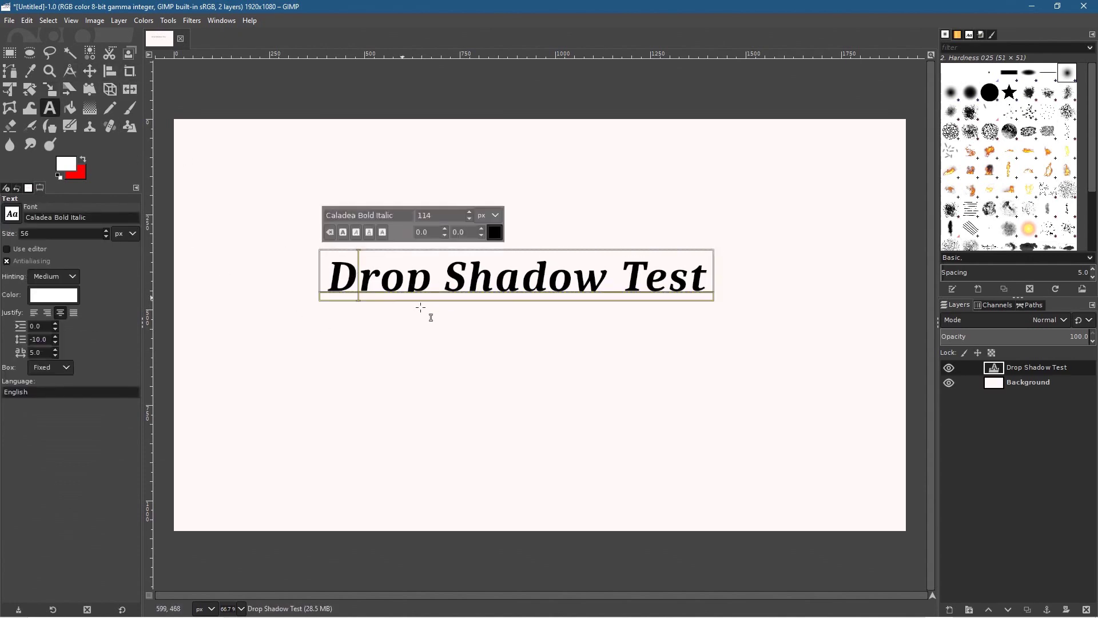
drag(707, 299, 697, 314)
click(581, 351)
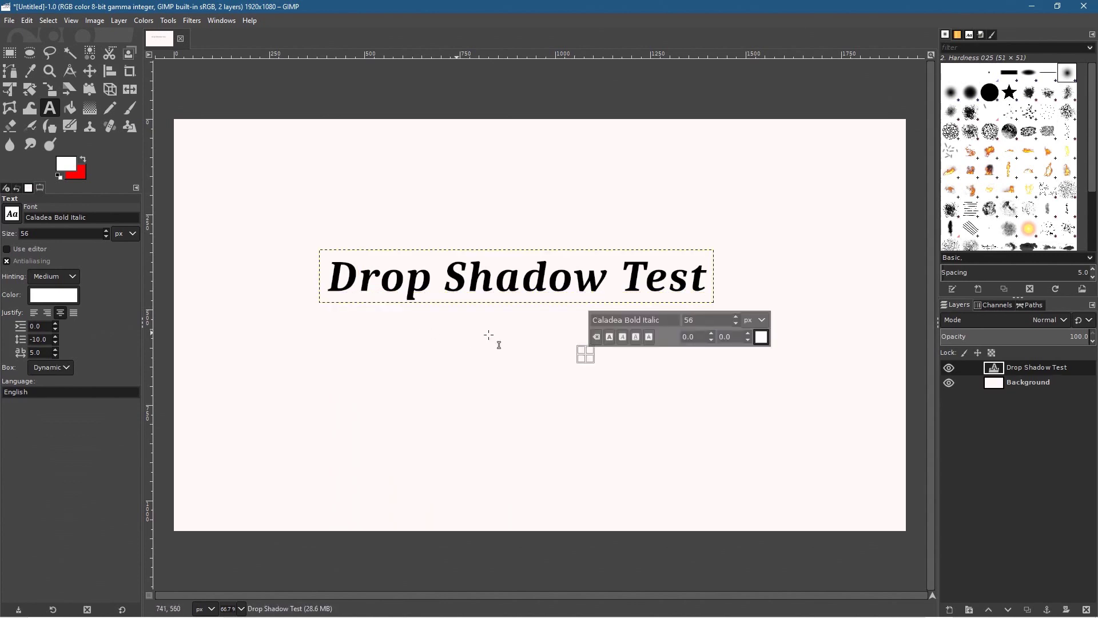
click(89, 71)
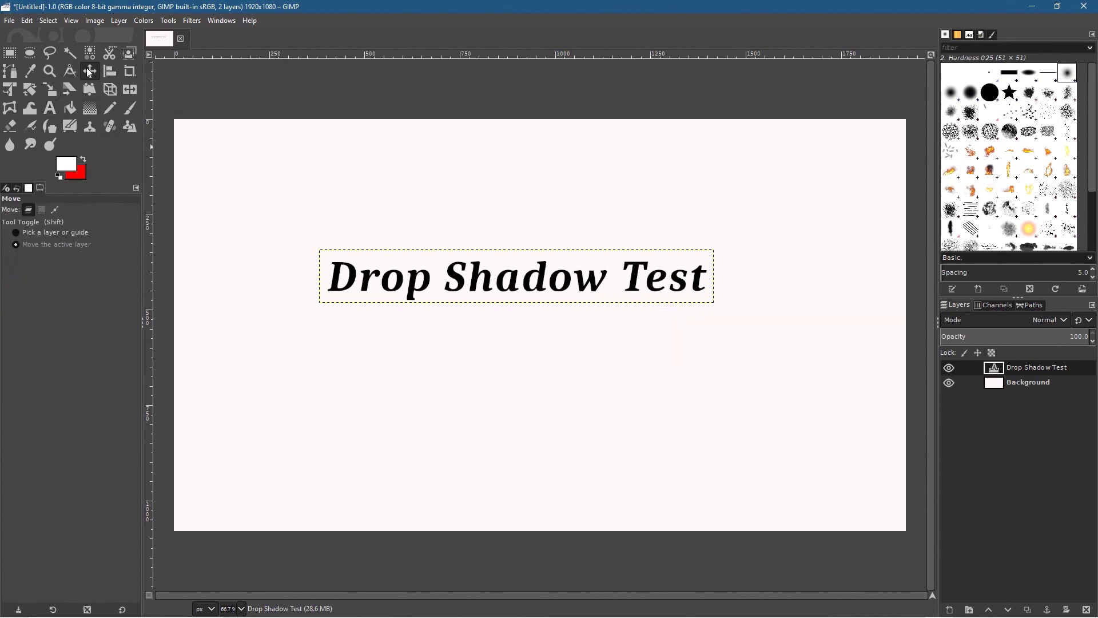
Reapply Drop Shadow to the text with X/Y offset about 50 px, blur 10, opacity 0.5.
click(192, 21)
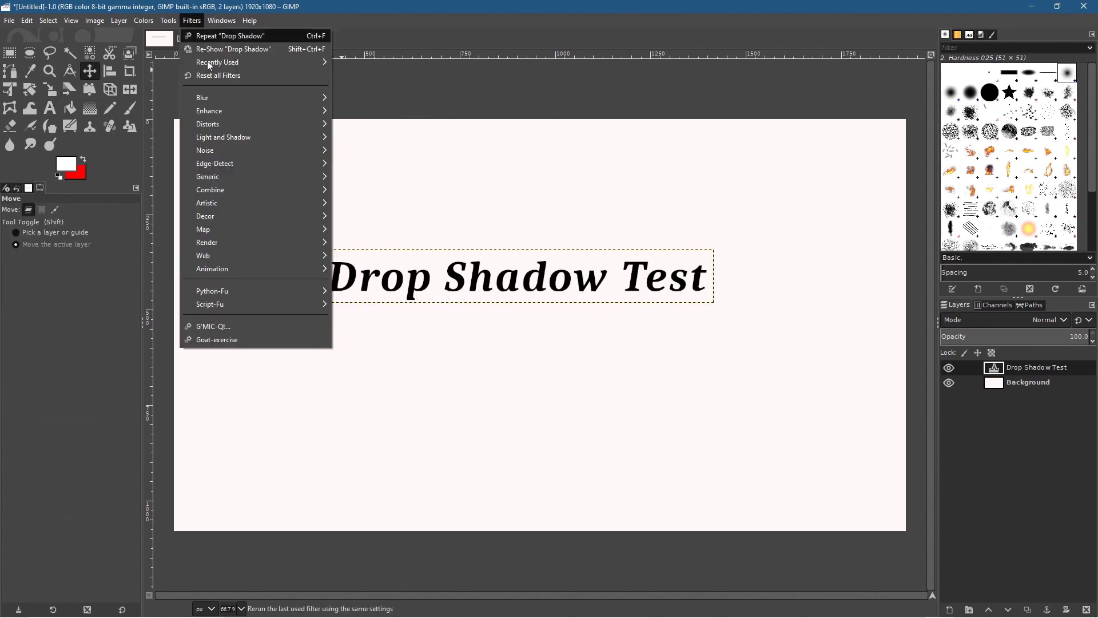
mouse_move(230, 137)
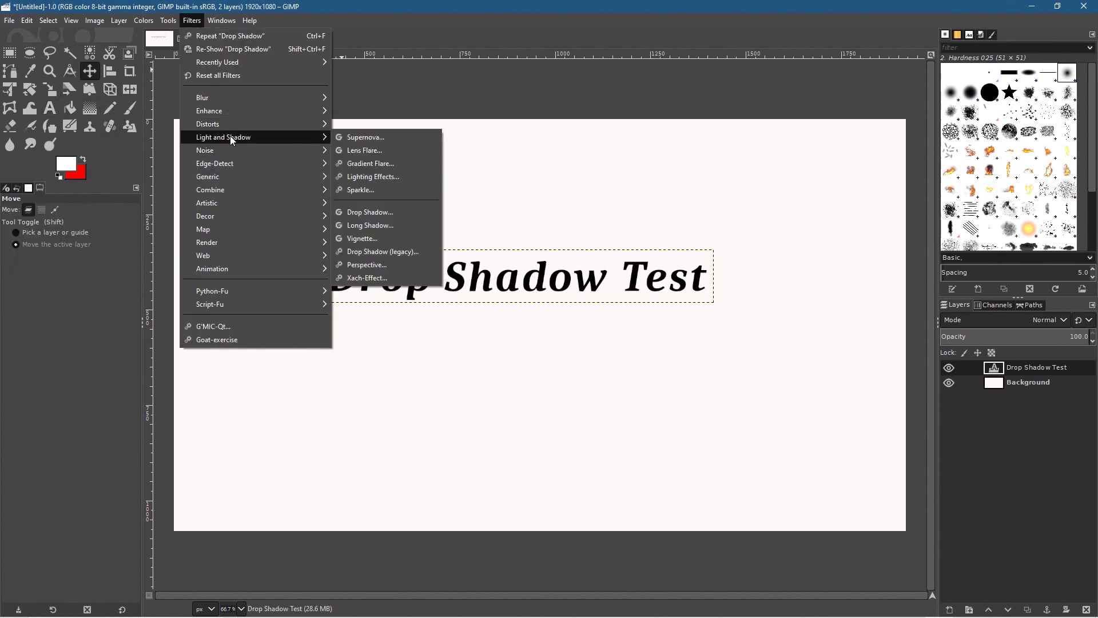
click(373, 212)
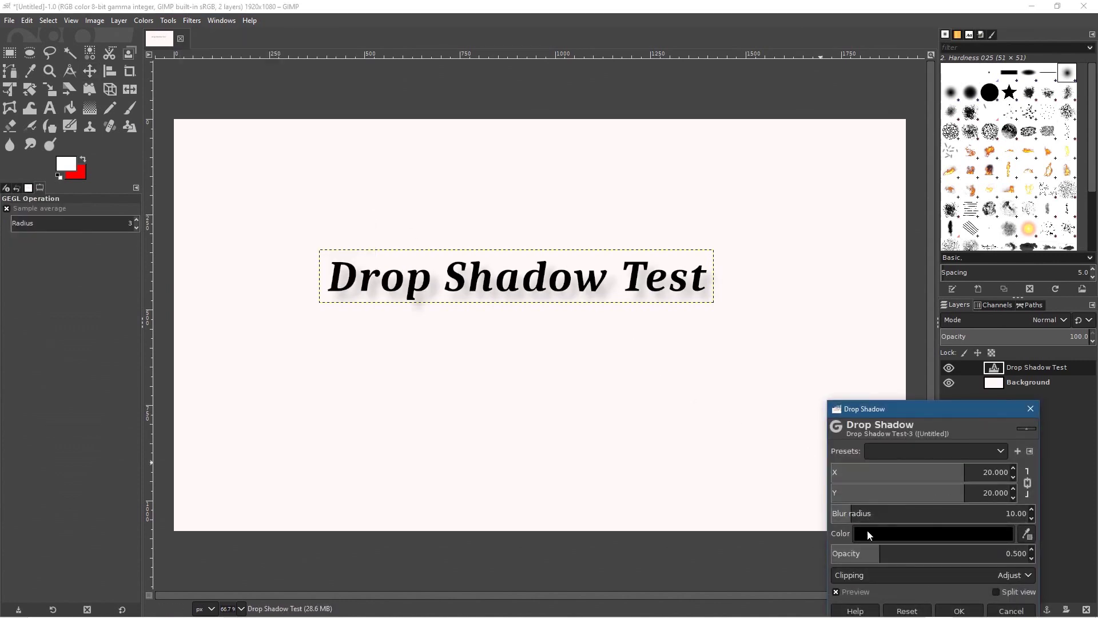
click(964, 471)
drag(964, 470, 1035, 485)
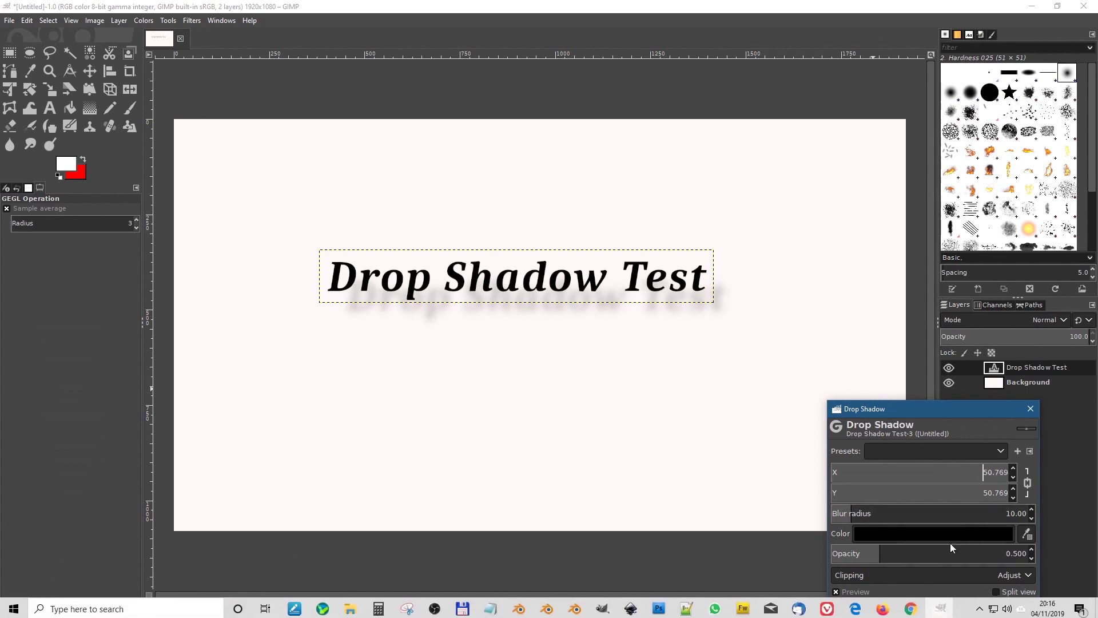
click(960, 611)
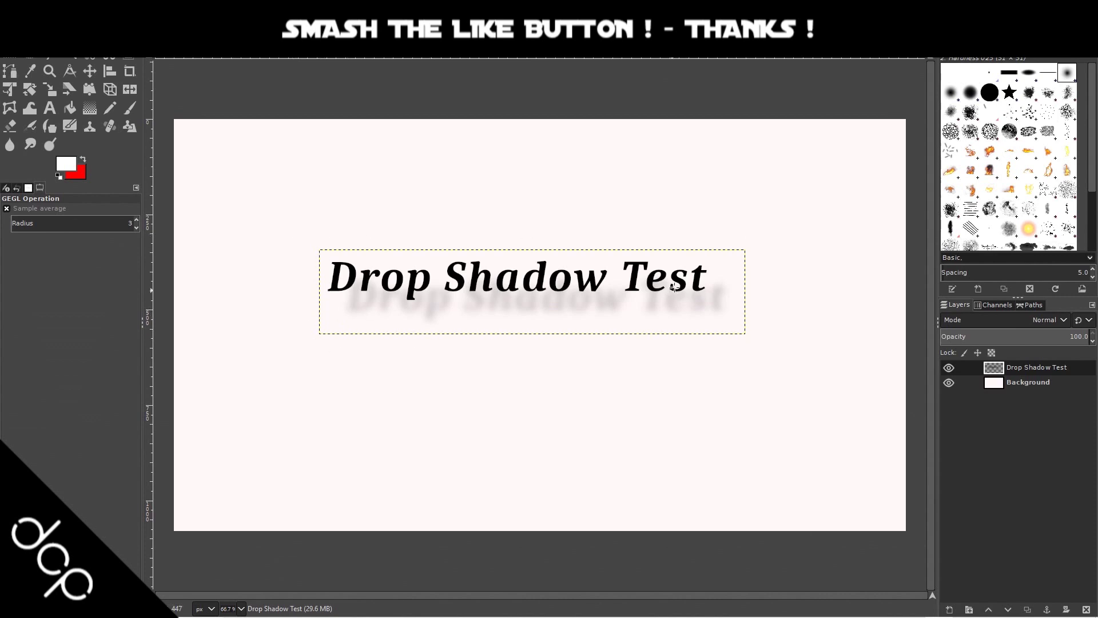
With the Move tool, nudge the text layer up-right, then a few pixels back down-left.
key(m)
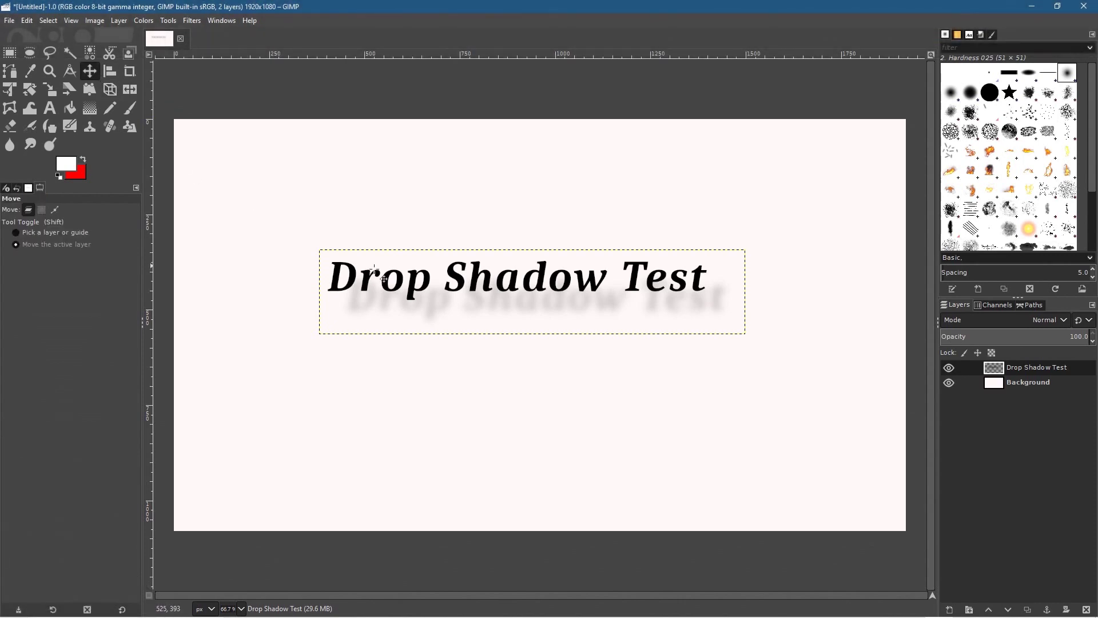
drag(484, 282, 490, 270)
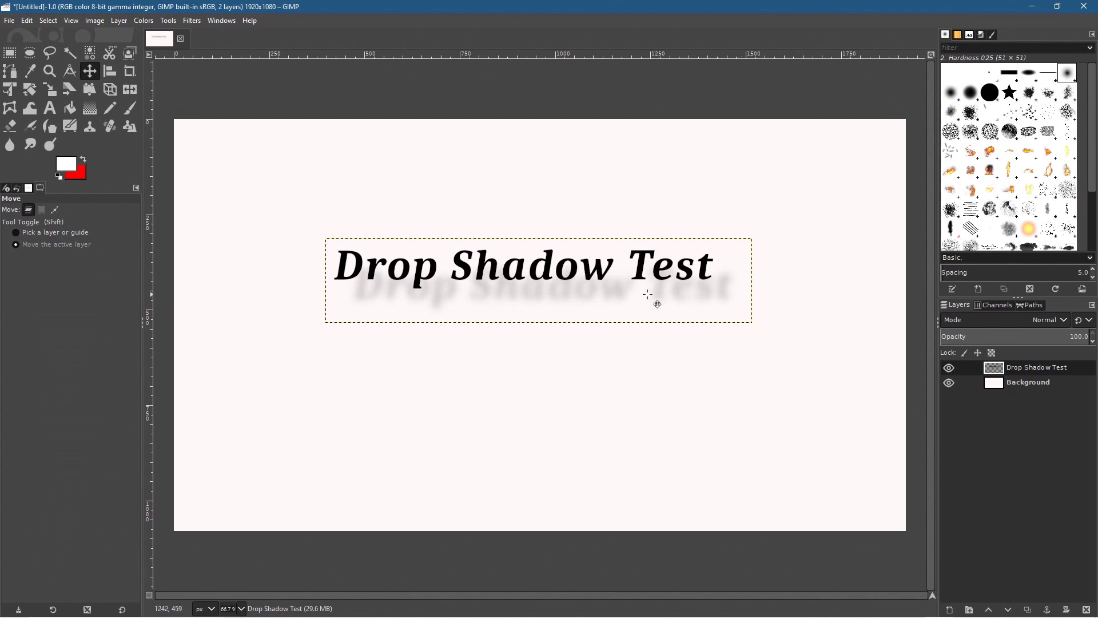
mouse_move(445, 293)
mouse_down()
mouse_move(457, 318)
mouse_move(443, 300)
mouse_up()
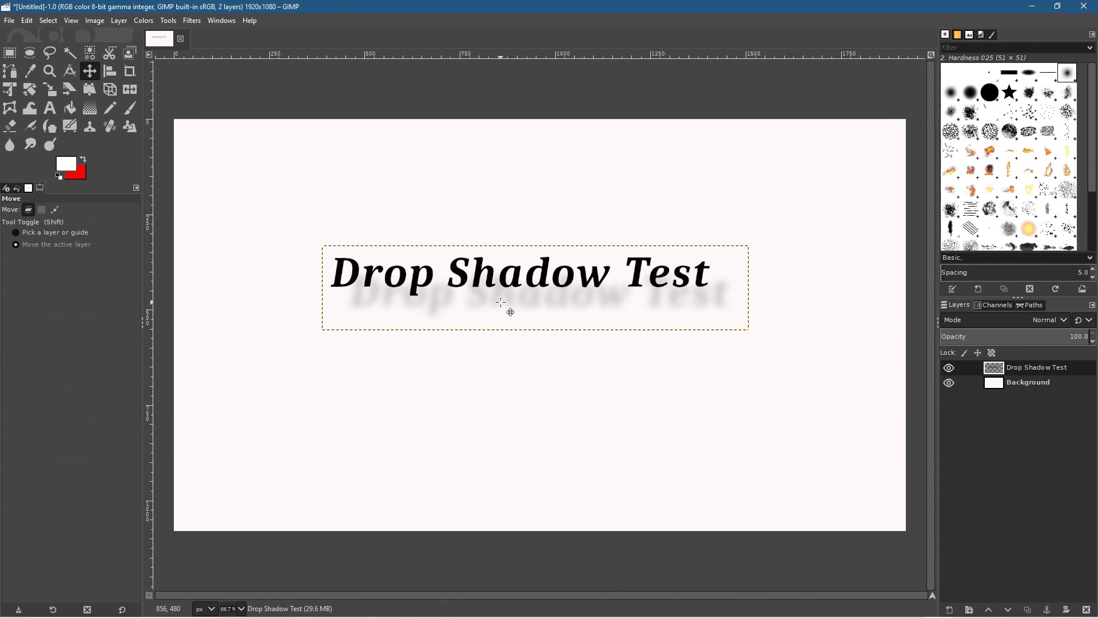
click(10, 21)
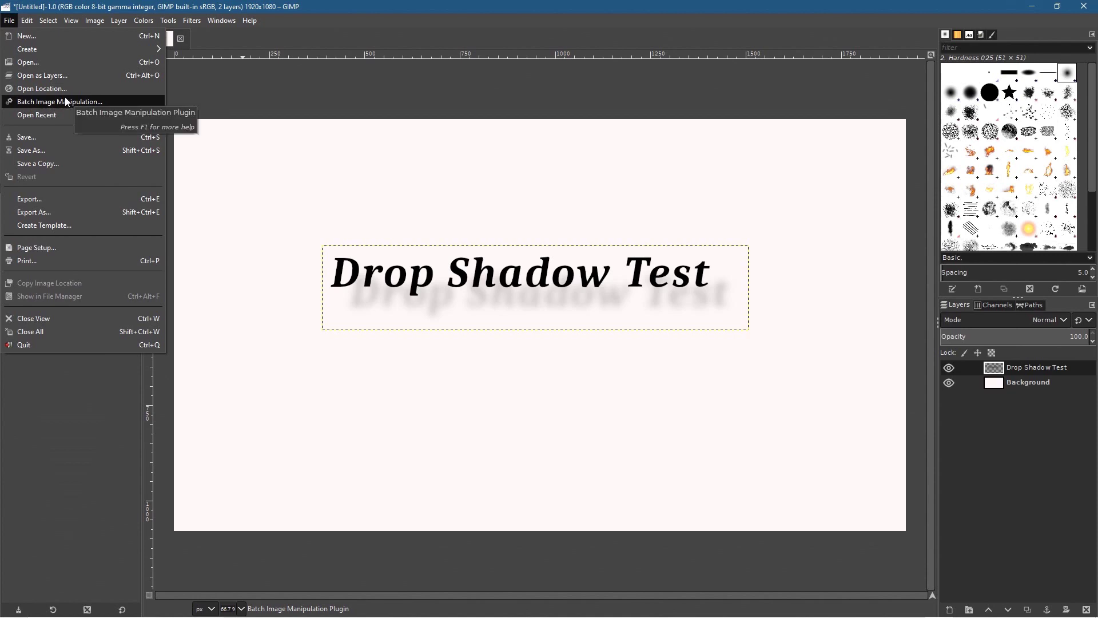
Dismiss the open menus, select the Fire 04 brush, and shift the text slightly down-left.
mouse_move(249, 20)
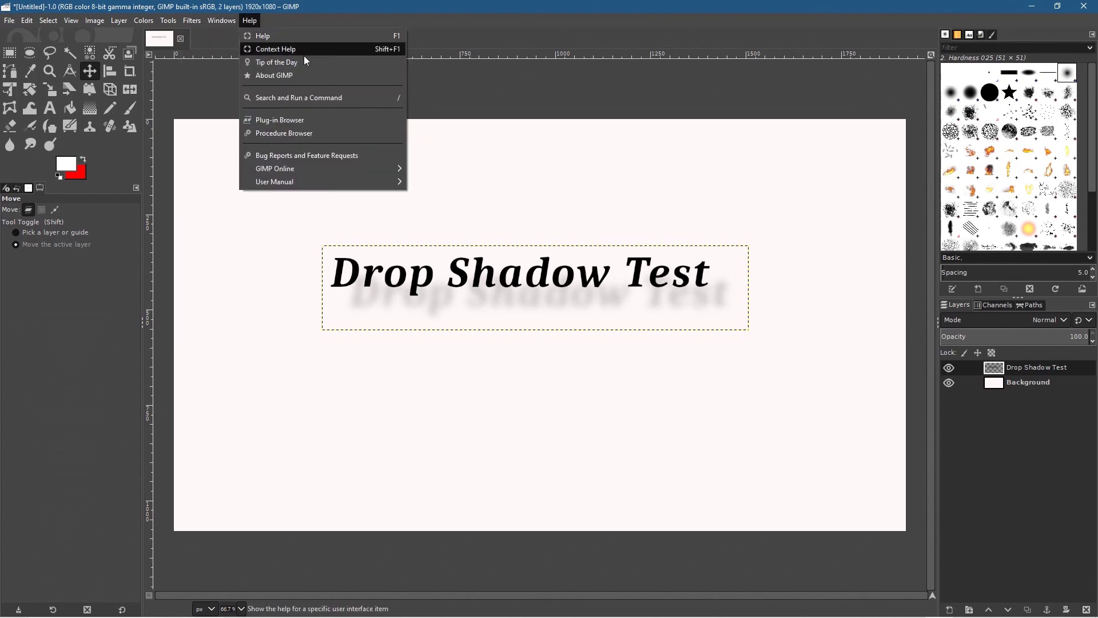
mouse_move(192, 20)
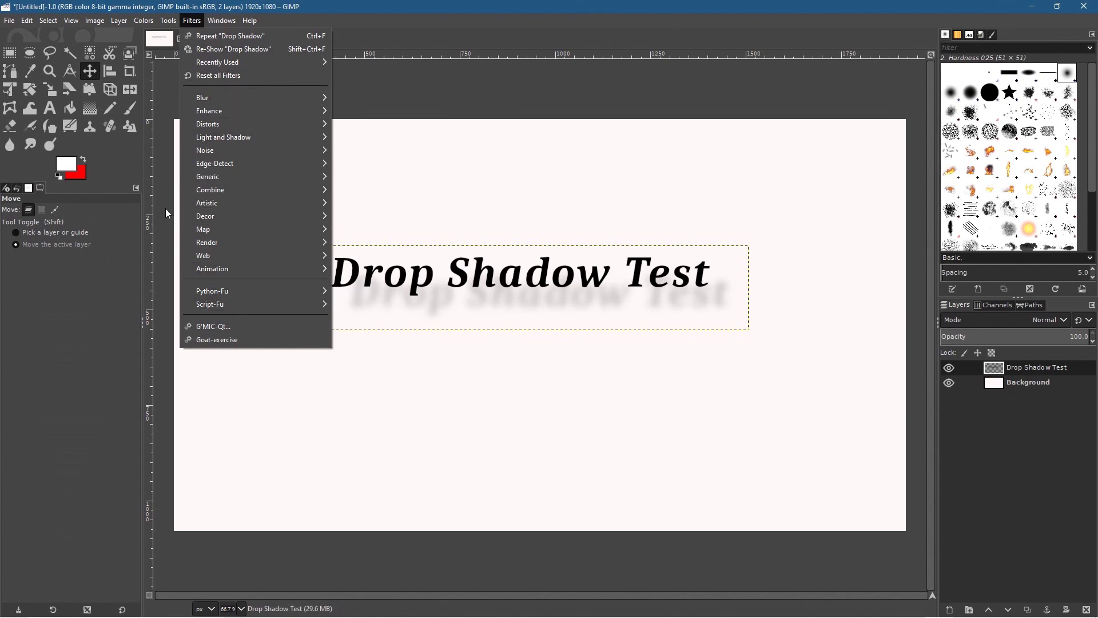
click(563, 364)
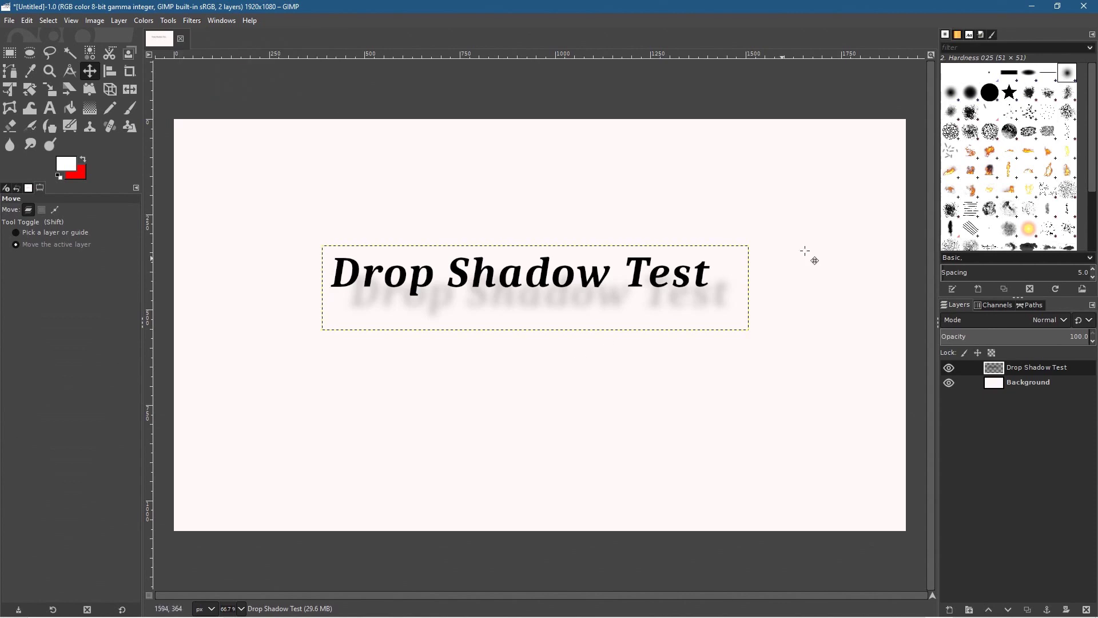
click(1034, 152)
mouse_move(810, 228)
mouse_down()
mouse_move(742, 276)
mouse_move(822, 257)
mouse_move(804, 231)
mouse_up()
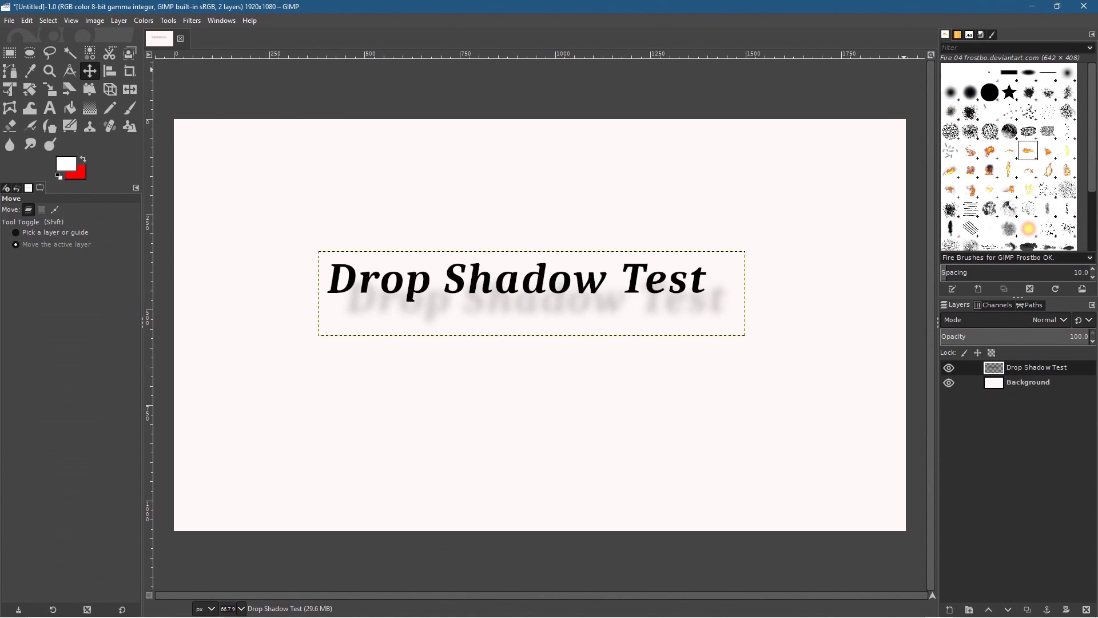
Close the GIMP window to bring up the unsaved-changes warning for Untitled-1.
click(1085, 6)
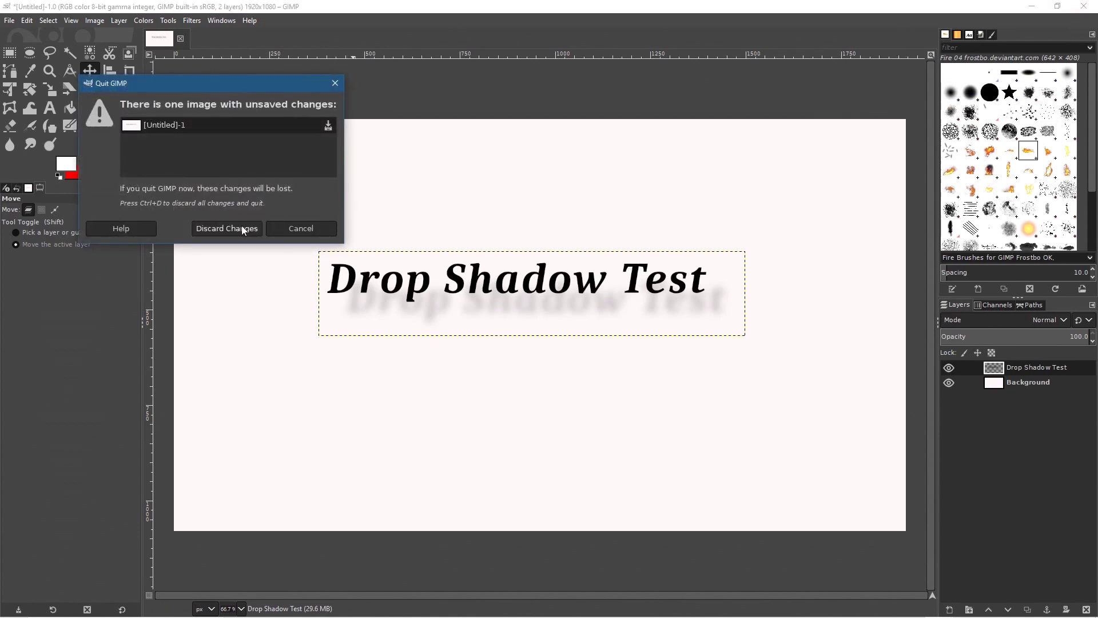